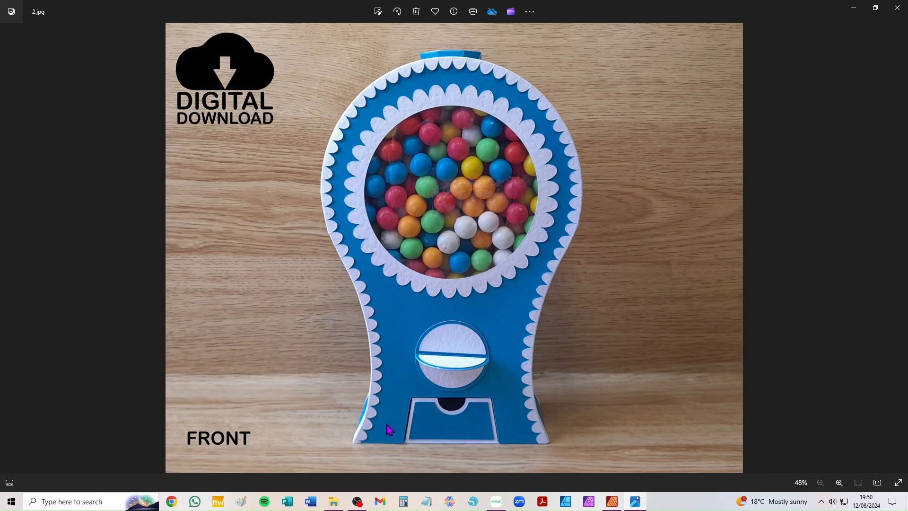
# Step: Look through the photos of the finished gumball machine box, including its back, front, drawer and candy window
pyautogui.click(8, 249)
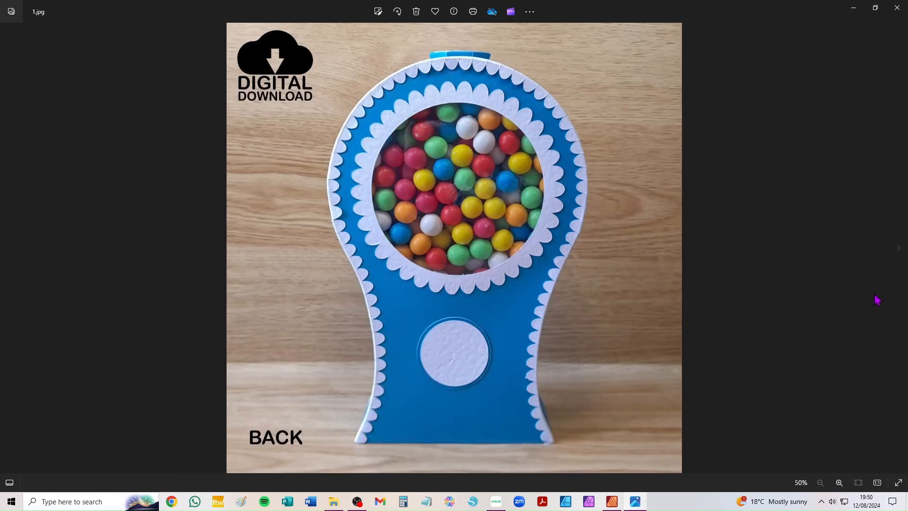
pyautogui.click(898, 248)
pyautogui.click(898, 249)
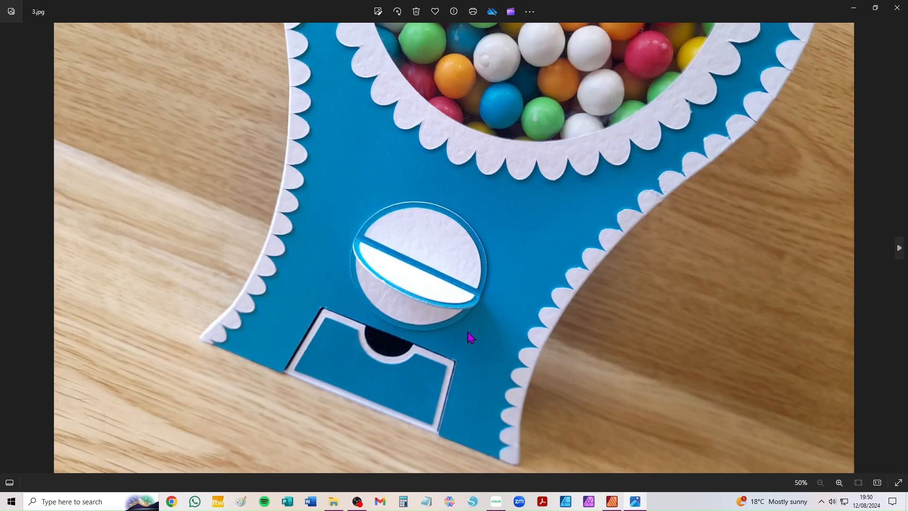
pyautogui.click(899, 249)
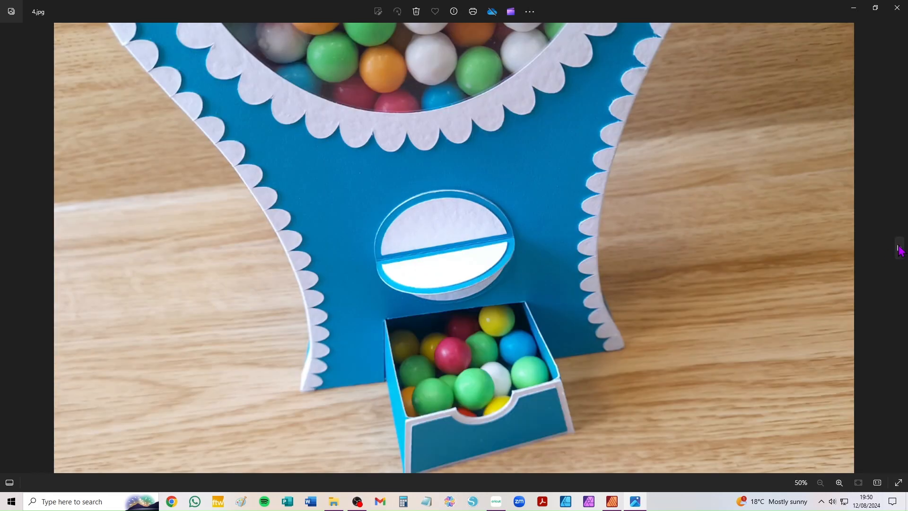
pyautogui.click(899, 248)
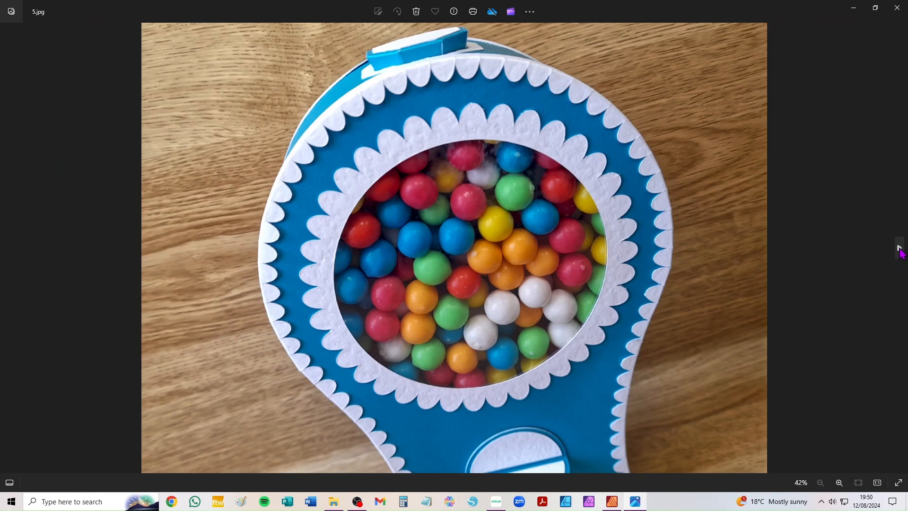
pyautogui.click(899, 249)
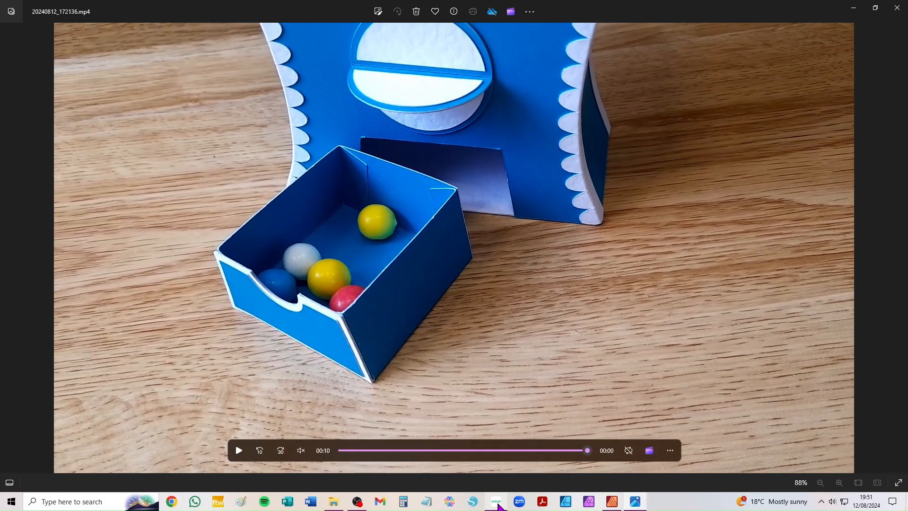
# Step: Switch to Cricut Design Space, add the uploaded gumball machine box design to the canvas and reposition it
pyautogui.click(496, 502)
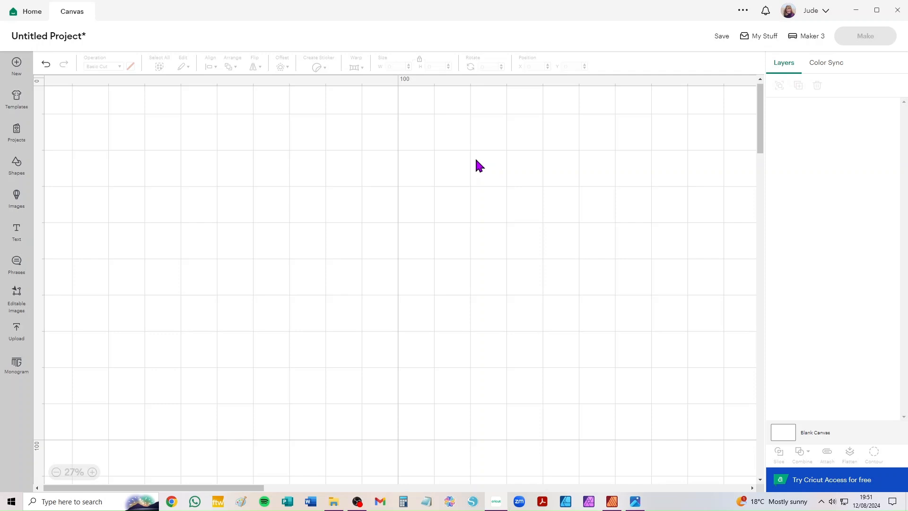
pyautogui.click(16, 329)
pyautogui.click(116, 324)
pyautogui.click(871, 478)
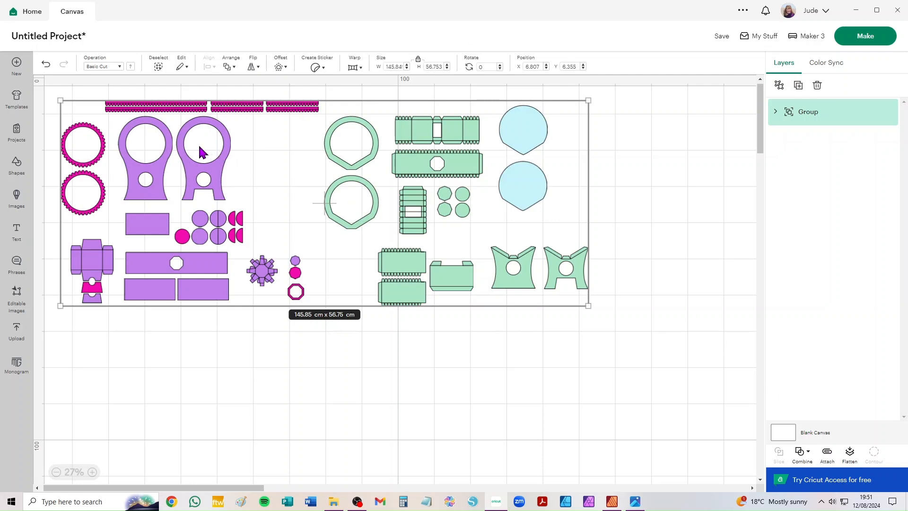
pyautogui.moveTo(193, 174); pyautogui.dragTo(263, 208)
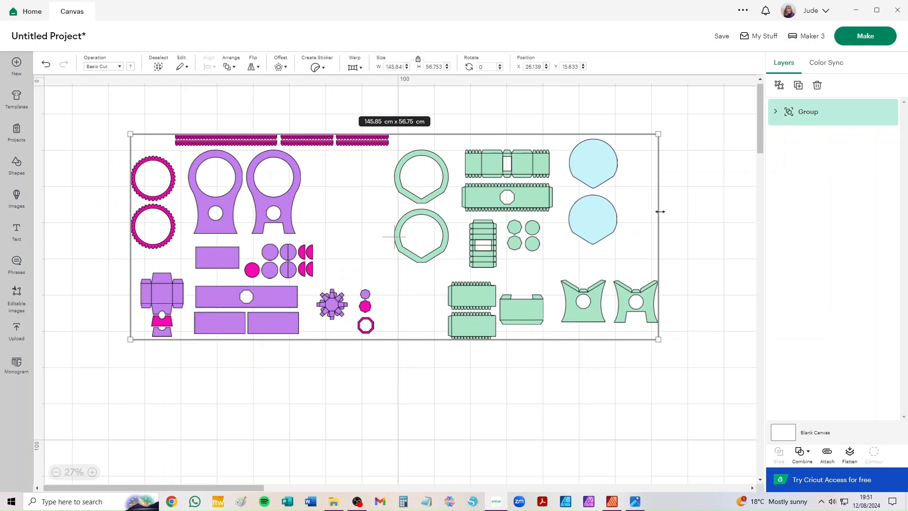
# Step: Ungroup the imported design, then ungroup the Gumball_Machine_Box group of coloured cut shapes into individual layers
pyautogui.click(779, 85)
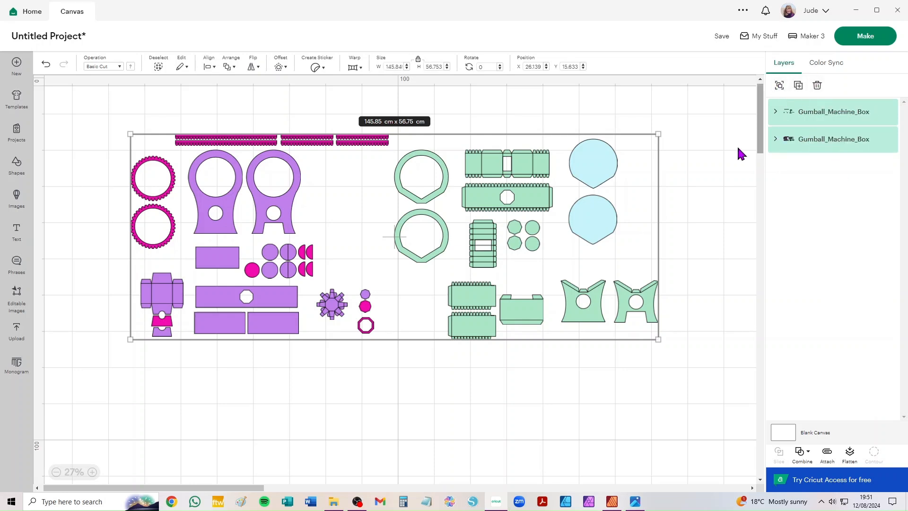
pyautogui.click(826, 118)
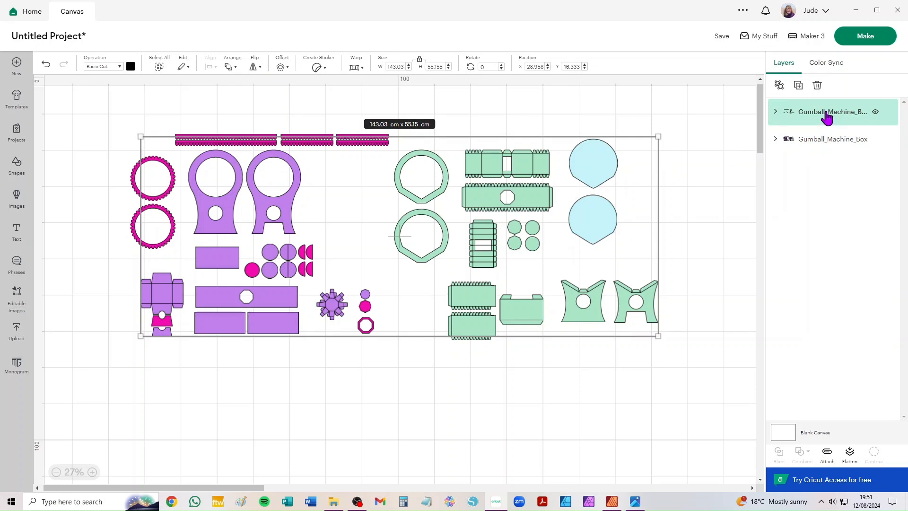
pyautogui.click(819, 141)
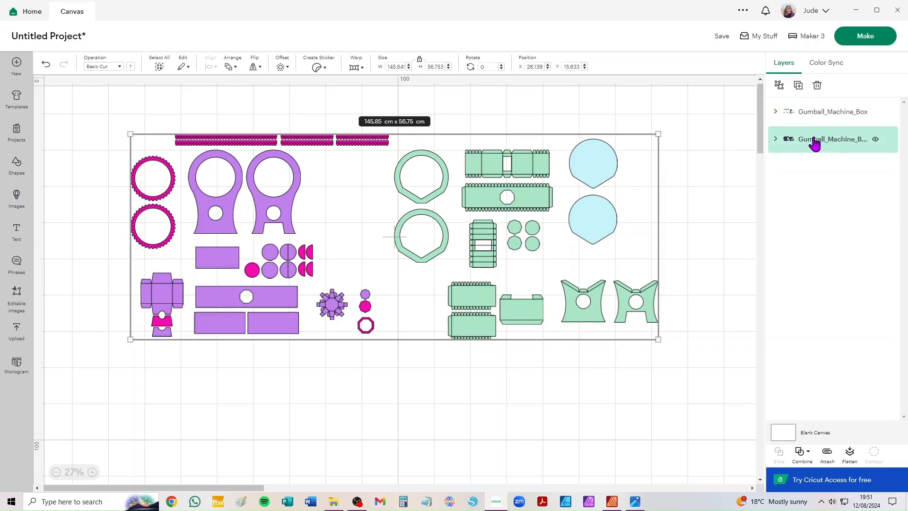
pyautogui.click(779, 85)
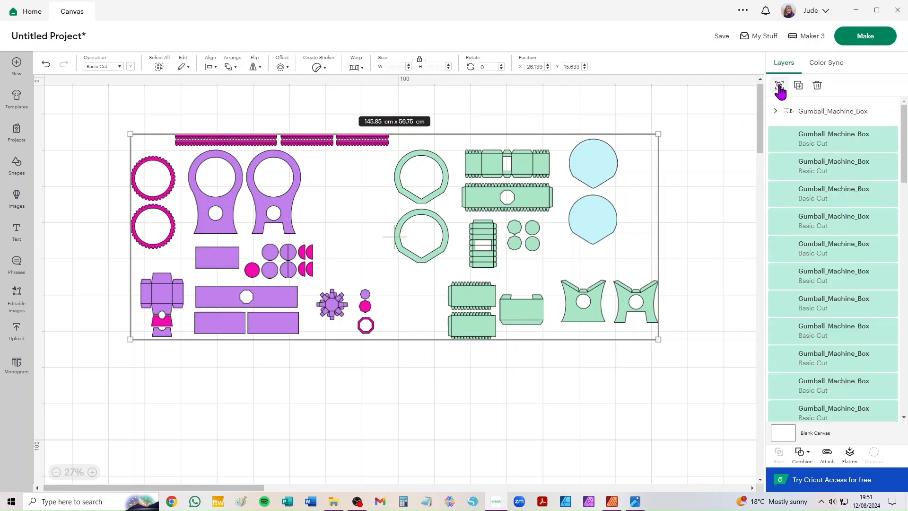
# Step: Change the operation of the Gumball_Machine_Box fold-line group to Score and ungroup it into separate layers
pyautogui.click(821, 115)
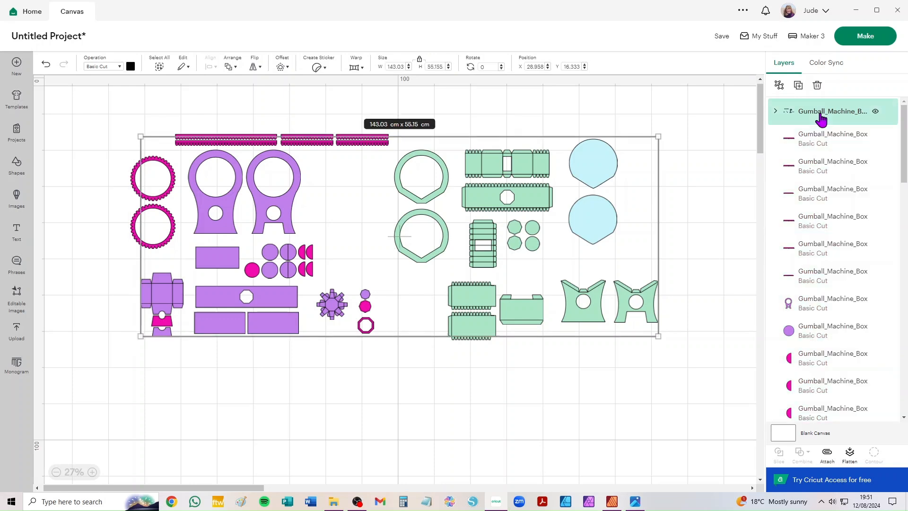
pyautogui.click(100, 66)
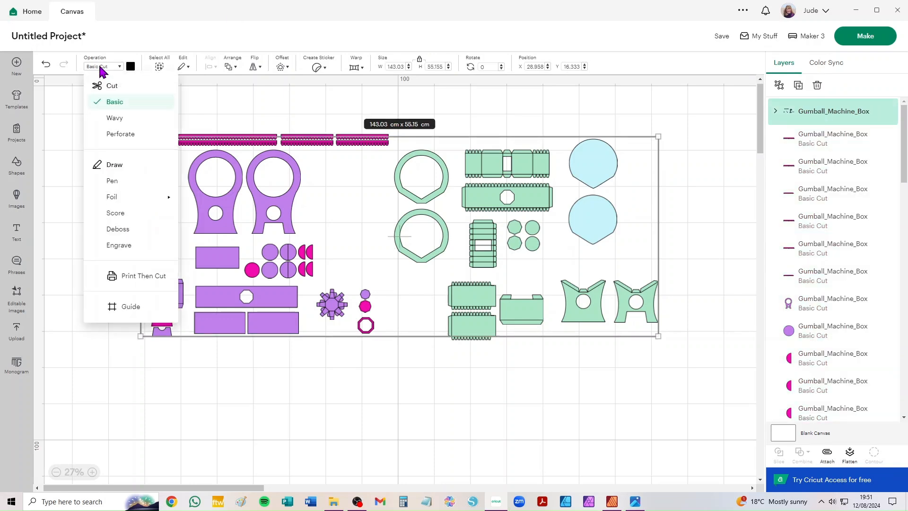
pyautogui.click(115, 213)
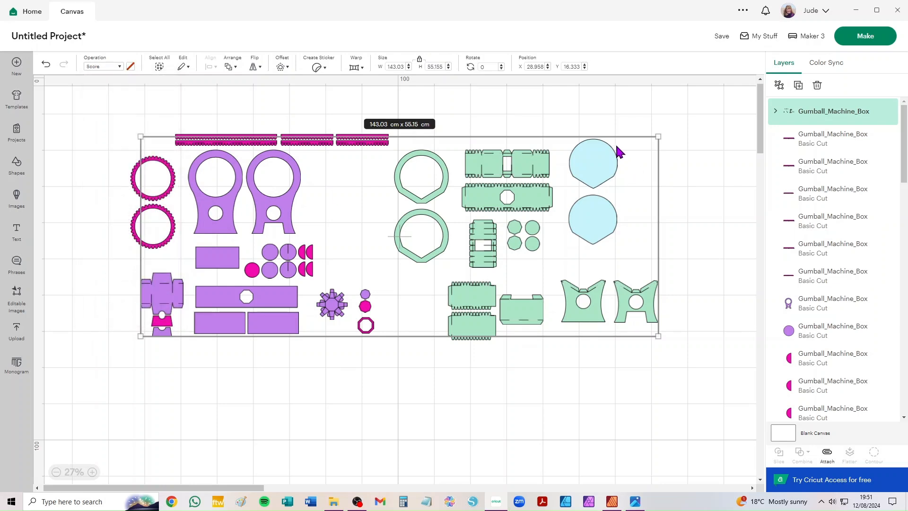
pyautogui.click(779, 85)
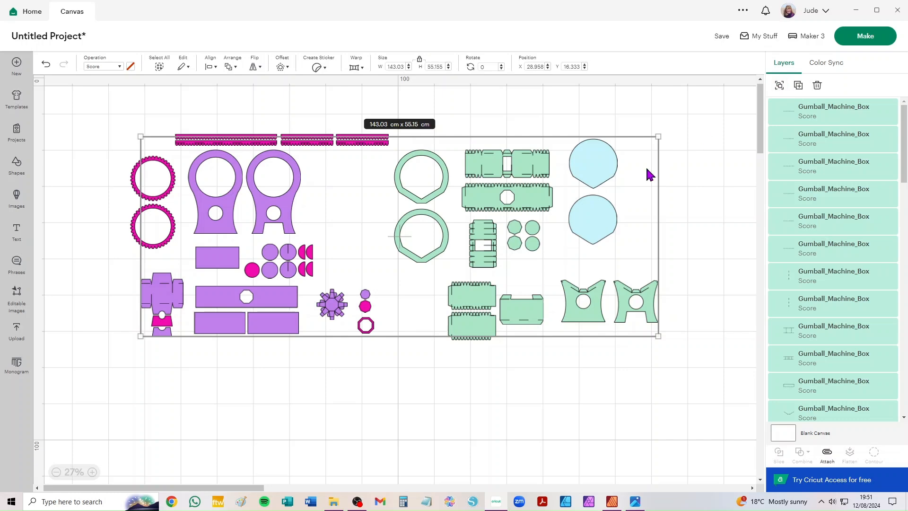
# Step: Attach the score lines to each of the two green curved base panels with round holes, one panel at a time
pyautogui.scroll(5, 576, 223)
pyautogui.scroll(-2, 574, 218)
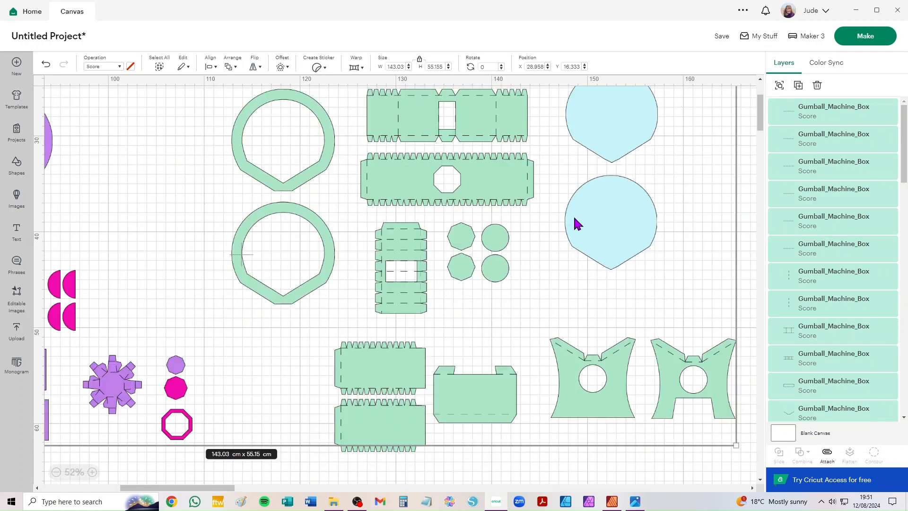
pyautogui.click(733, 464)
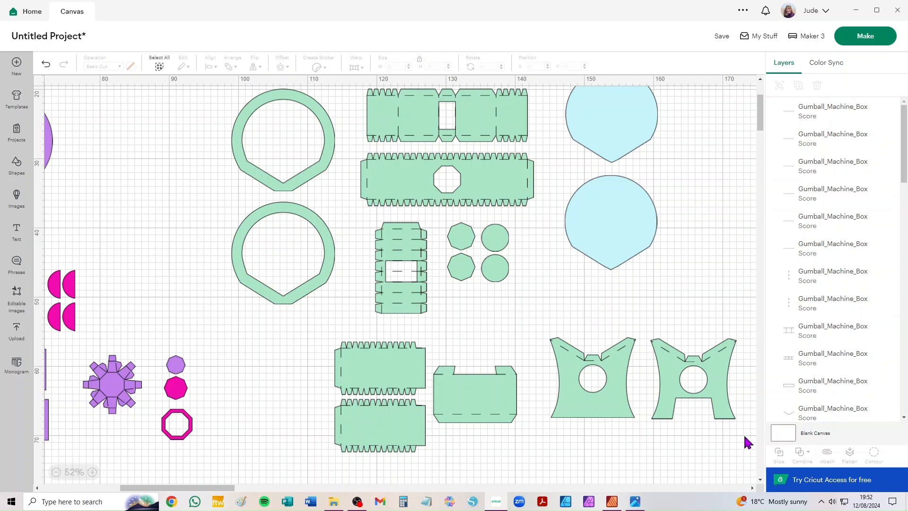
pyautogui.moveTo(742, 435); pyautogui.dragTo(645, 319)
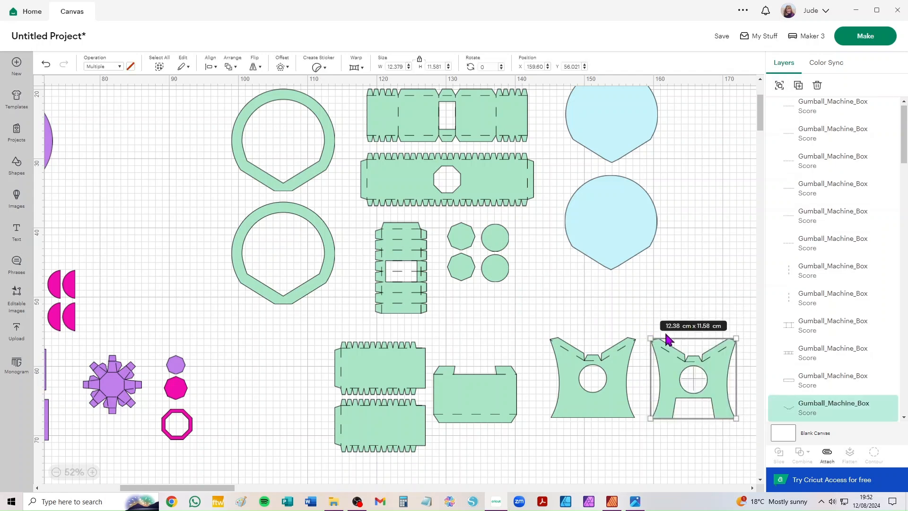
pyautogui.click(827, 455)
pyautogui.moveTo(640, 441); pyautogui.dragTo(537, 316)
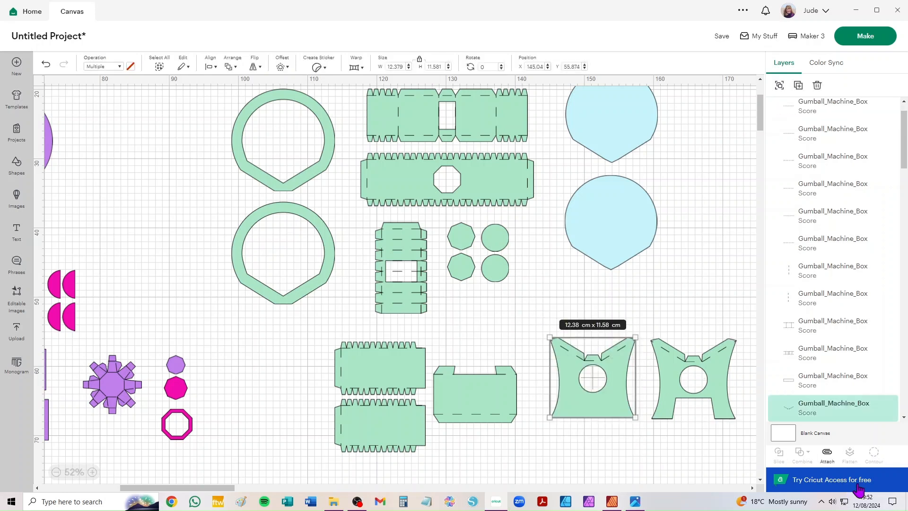
pyautogui.click(828, 455)
# Step: Attach the score lines to the green notched panel and to each of the two toothed green rectangles beside it
pyautogui.moveTo(527, 444); pyautogui.dragTo(430, 335)
pyautogui.click(827, 454)
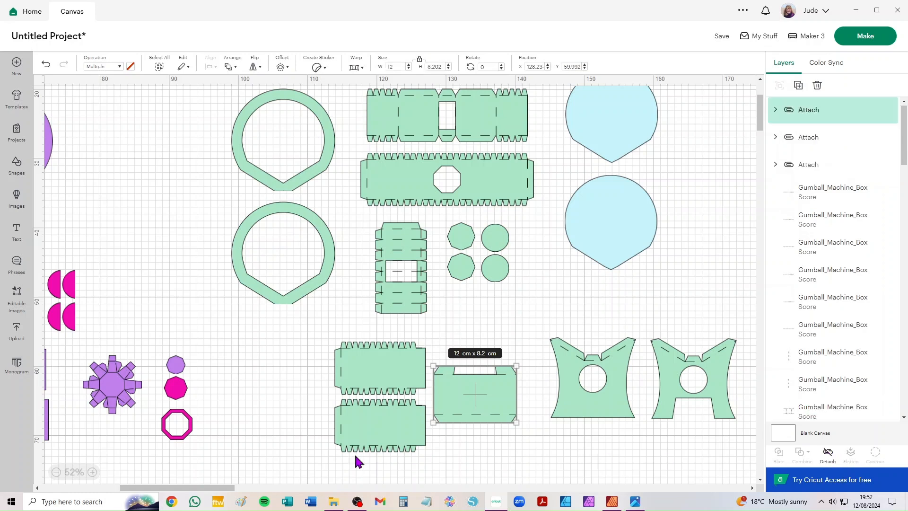
pyautogui.moveTo(308, 467); pyautogui.dragTo(427, 396)
pyautogui.click(827, 454)
pyautogui.moveTo(310, 332); pyautogui.dragTo(423, 392)
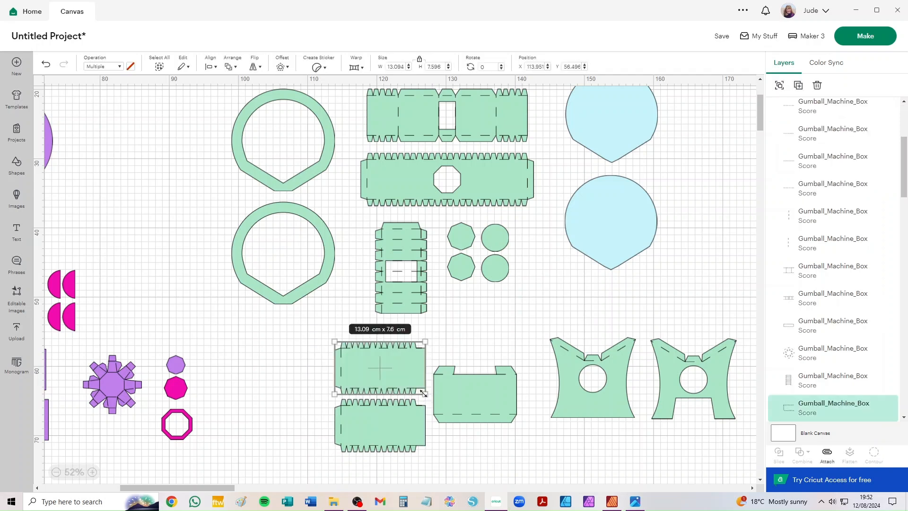
pyautogui.click(827, 454)
# Step: Attach the score lines separately to the narrow upright green piece, the green strip with the octagon hole and the strip with the rectangular window
pyautogui.moveTo(354, 244); pyautogui.dragTo(446, 320)
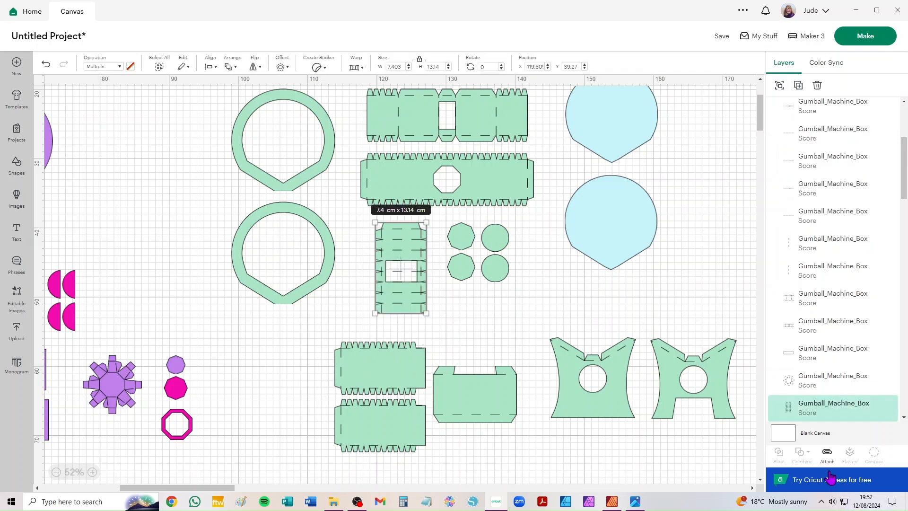
pyautogui.click(827, 454)
pyautogui.moveTo(557, 162); pyautogui.dragTo(358, 201)
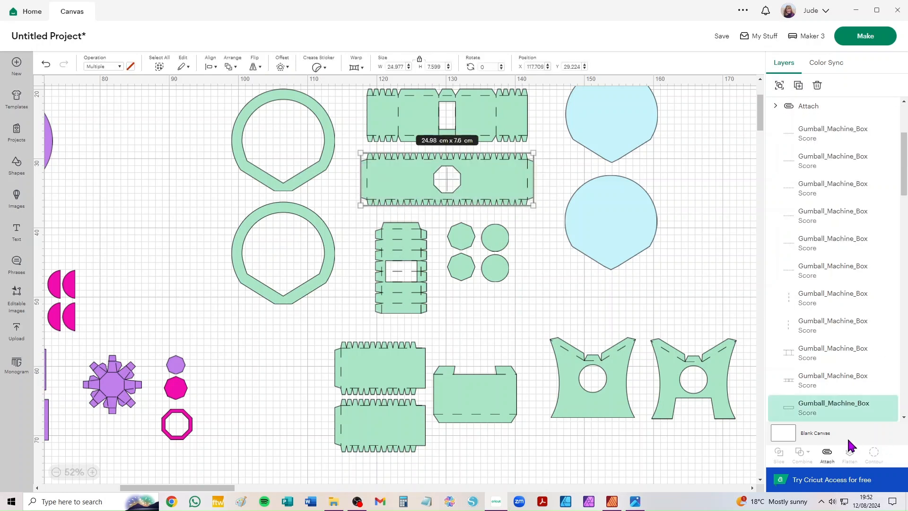
pyautogui.click(826, 453)
pyautogui.moveTo(540, 97); pyautogui.dragTo(349, 140)
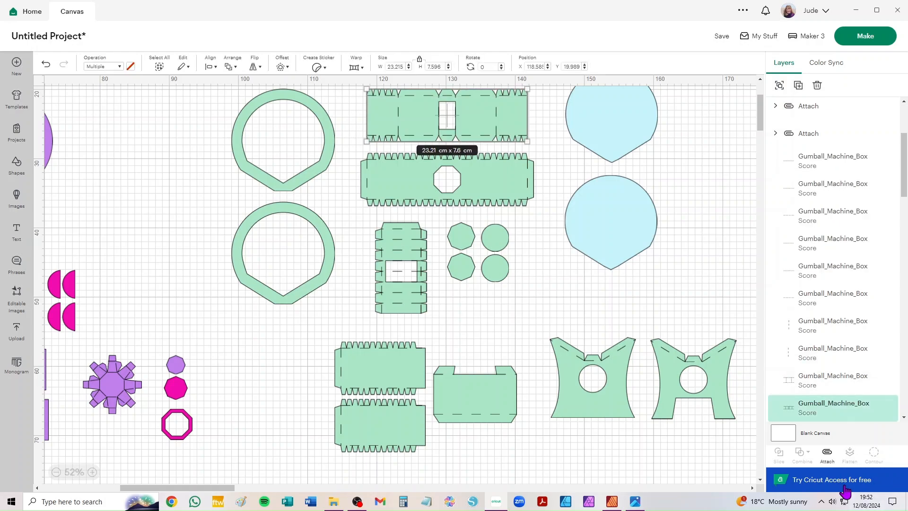
pyautogui.click(827, 454)
# Step: Attach the centre score line to each of the two purple circles next to the pink half circles
pyautogui.moveTo(231, 378); pyautogui.dragTo(725, 365)
pyautogui.moveTo(725, 366); pyautogui.dragTo(534, 392)
pyautogui.moveTo(423, 451); pyautogui.dragTo(298, 313)
pyautogui.click(827, 455)
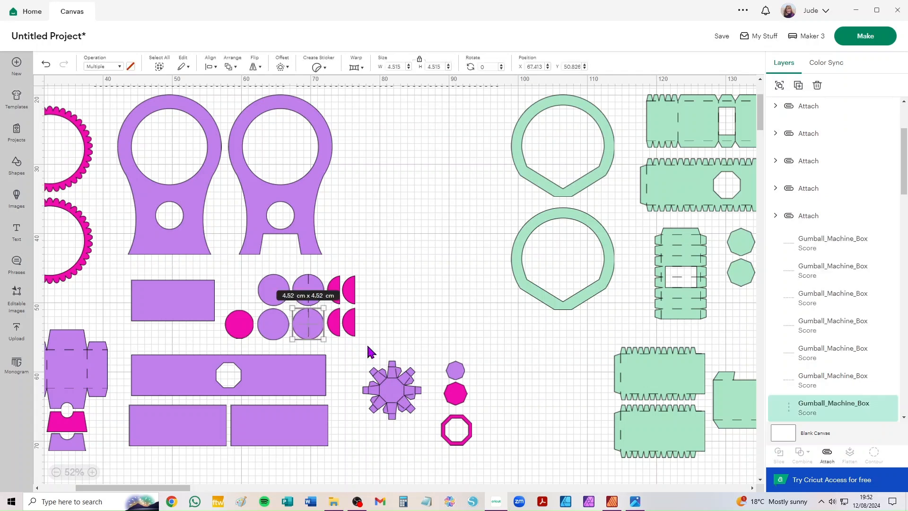
pyautogui.click(827, 455)
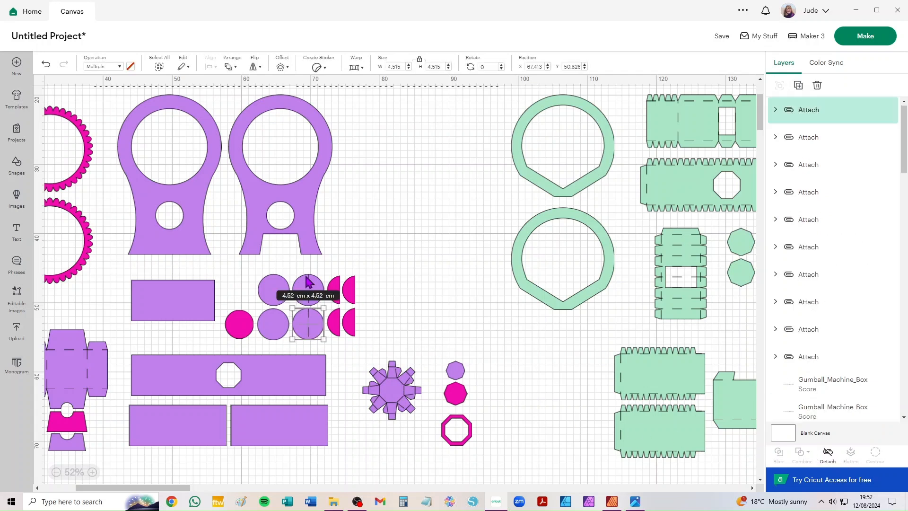
pyautogui.moveTo(294, 261); pyautogui.dragTo(325, 311)
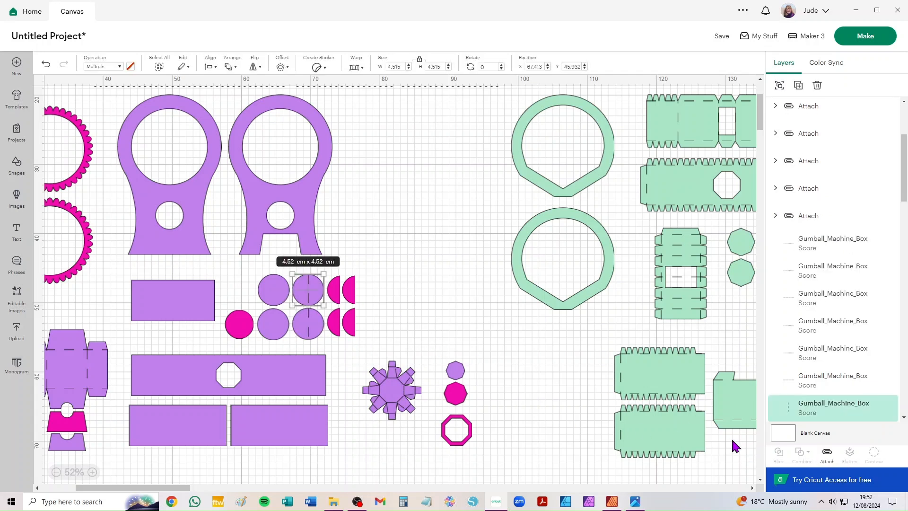
pyautogui.click(826, 454)
# Step: Attach the score lines to the purple drawer box piece below the pink scalloped rings
pyautogui.moveTo(263, 365); pyautogui.dragTo(353, 367)
pyautogui.moveTo(68, 322); pyautogui.dragTo(205, 410)
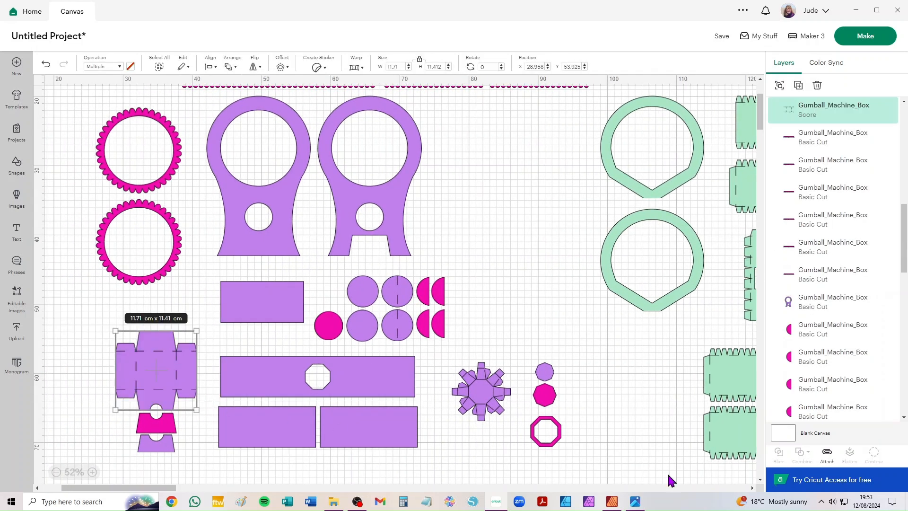
pyautogui.click(826, 455)
# Step: Attach the score line to each of the two long 28 cm pink scalloped strips
pyautogui.scroll(-5, 568, 237)
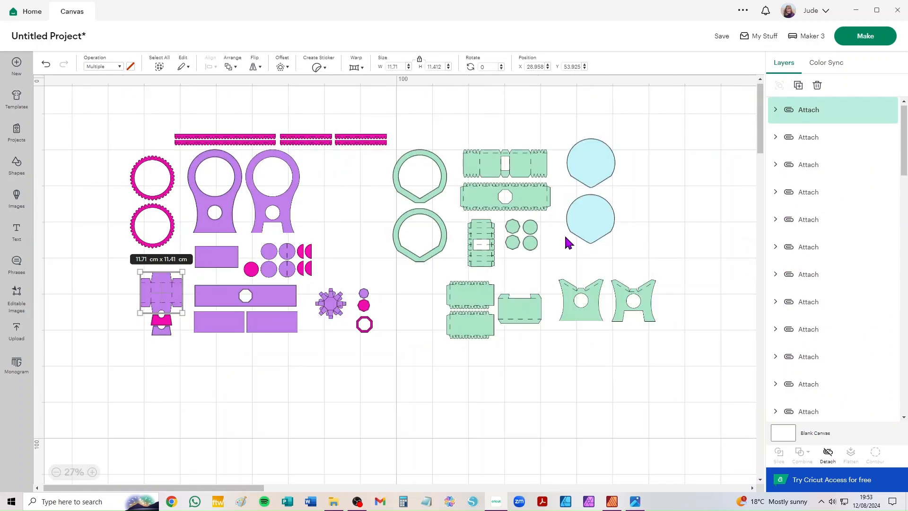
pyautogui.scroll(8, 298, 175)
pyautogui.moveTo(67, 102); pyautogui.dragTo(191, 150)
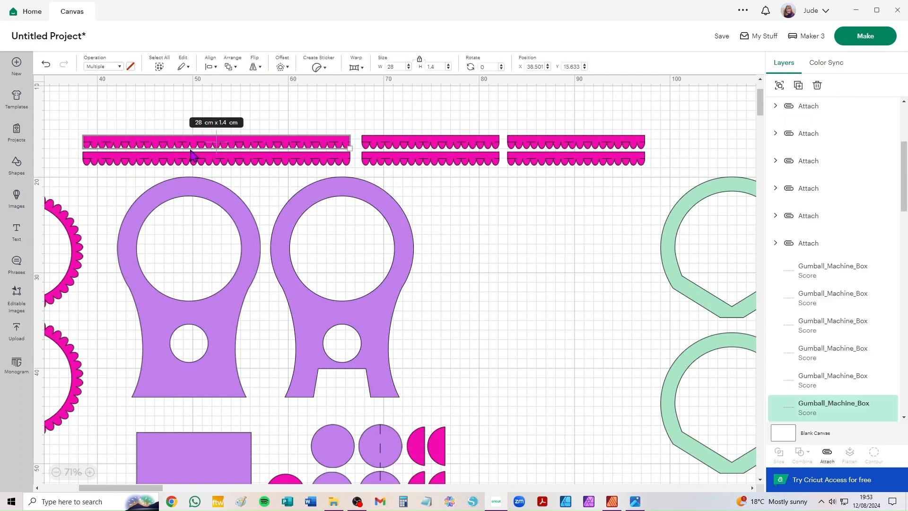
pyautogui.click(828, 454)
pyautogui.moveTo(117, 187); pyautogui.dragTo(103, 213)
pyautogui.moveTo(79, 175); pyautogui.dragTo(127, 146)
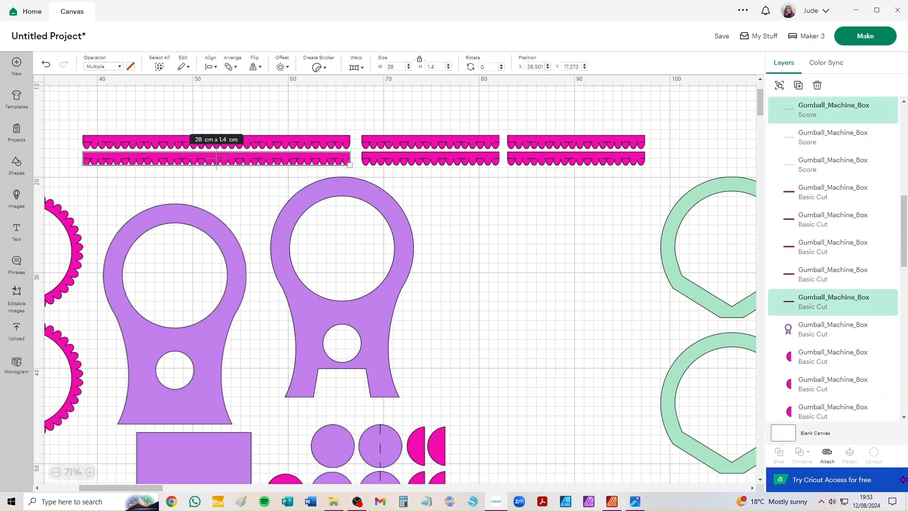
pyautogui.click(827, 454)
# Step: Attach the score lines to both middle pink scalloped strips and the upper strip of the last pair, each separately
pyautogui.click(397, 118)
pyautogui.moveTo(381, 107); pyautogui.dragTo(425, 155)
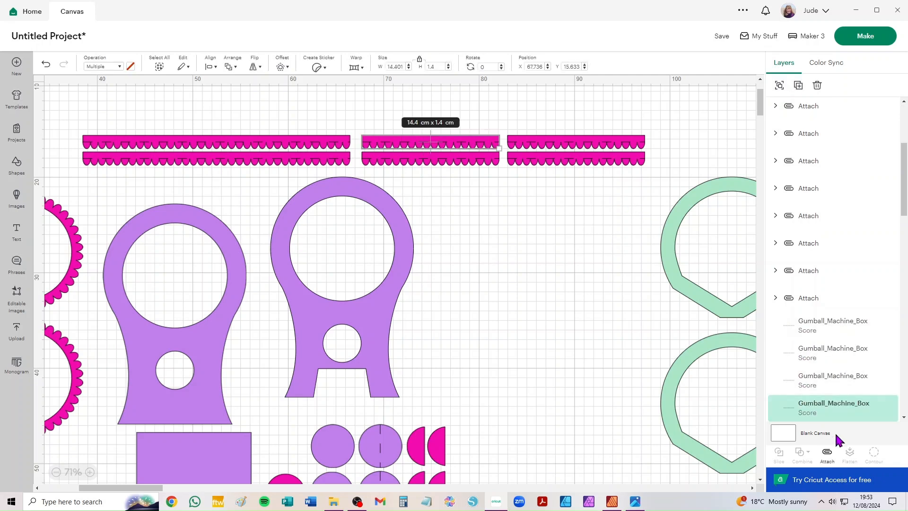
pyautogui.click(828, 455)
pyautogui.moveTo(484, 189); pyautogui.dragTo(419, 148)
pyautogui.click(823, 455)
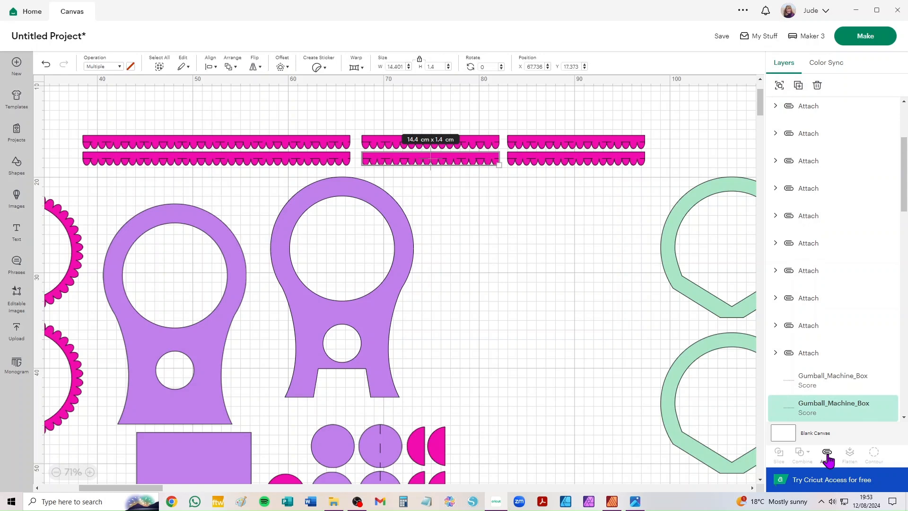
pyautogui.moveTo(681, 119); pyautogui.dragTo(590, 149)
pyautogui.click(828, 456)
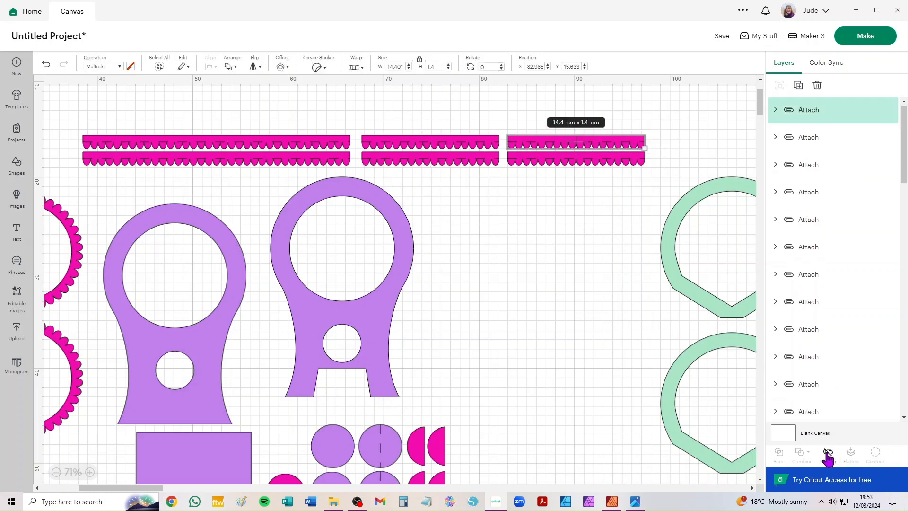
# Step: Attach the score lines to the lower pink scalloped strip of the last pair
pyautogui.moveTo(618, 192); pyautogui.dragTo(546, 148)
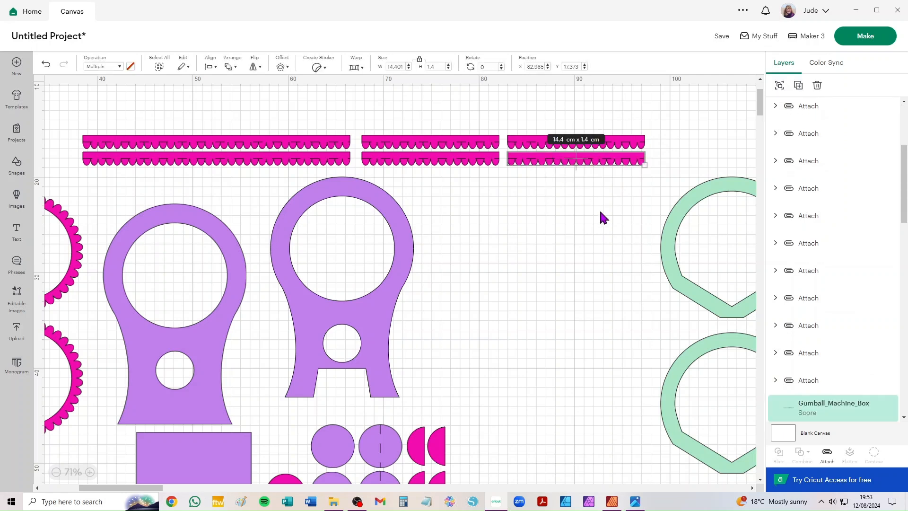
pyautogui.click(827, 455)
pyautogui.scroll(-3, 452, 282)
pyautogui.scroll(-2, 455, 285)
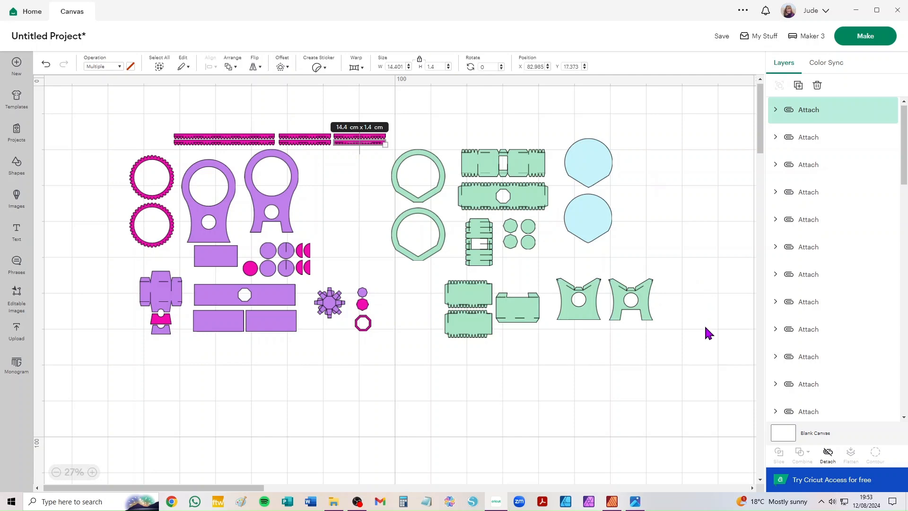
# Step: Move all the green and blue pieces together, away from the pink and purple pieces
pyautogui.moveTo(682, 381); pyautogui.dragTo(653, 340)
pyautogui.moveTo(599, 288); pyautogui.dragTo(411, 118)
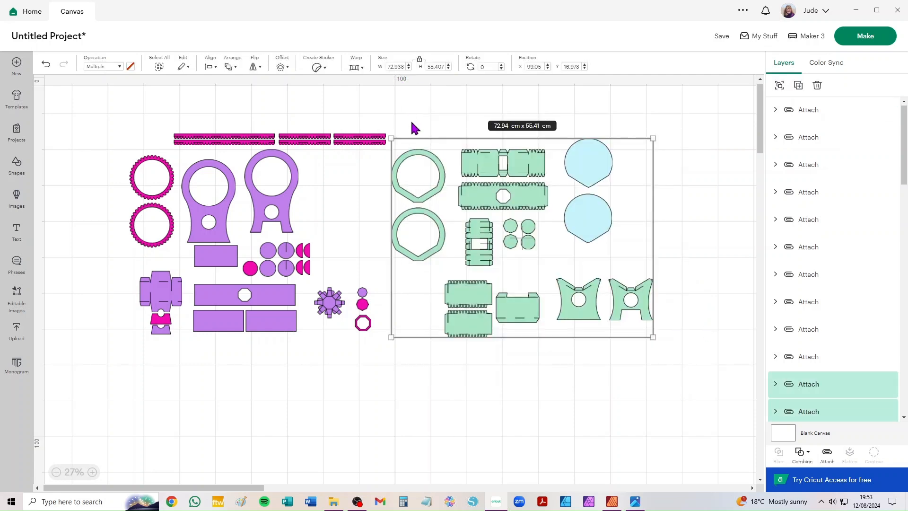
pyautogui.moveTo(482, 202); pyautogui.dragTo(551, 187)
# Step: Delete all the pink and purple pieces from the canvas
pyautogui.moveTo(66, 102); pyautogui.dragTo(435, 392)
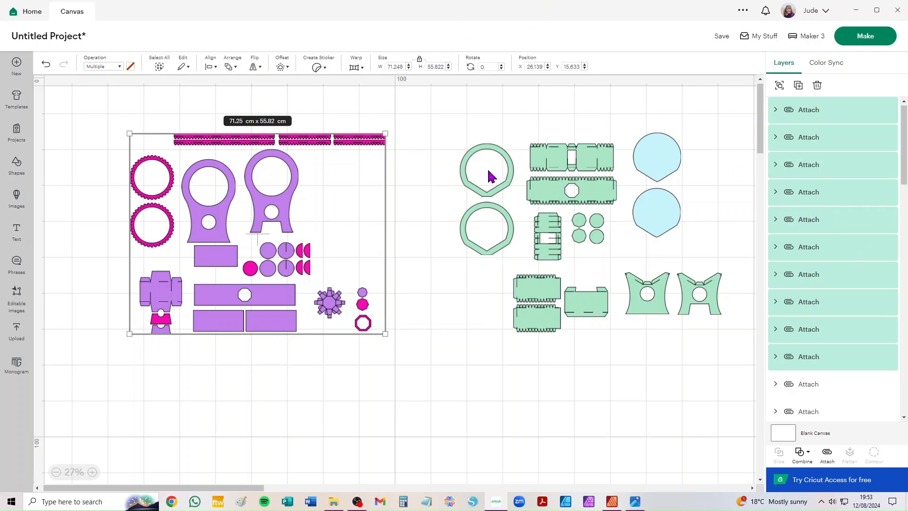
pyautogui.moveTo(78, 107); pyautogui.dragTo(442, 477)
pyautogui.press('Delete')
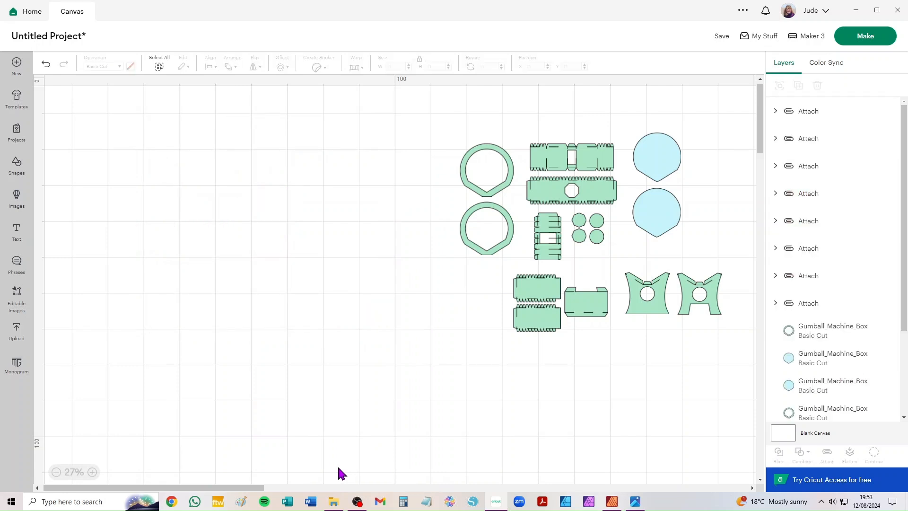
# Step: Send the project to mat preparation and set the blue mat's material size to 21 cm x 29.7 cm (A4)
pyautogui.click(864, 38)
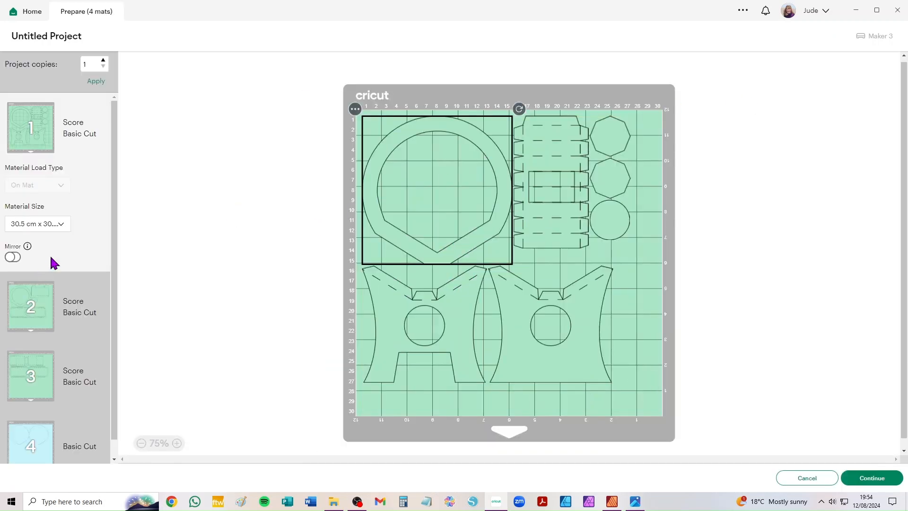
pyautogui.scroll(-1, 73, 213)
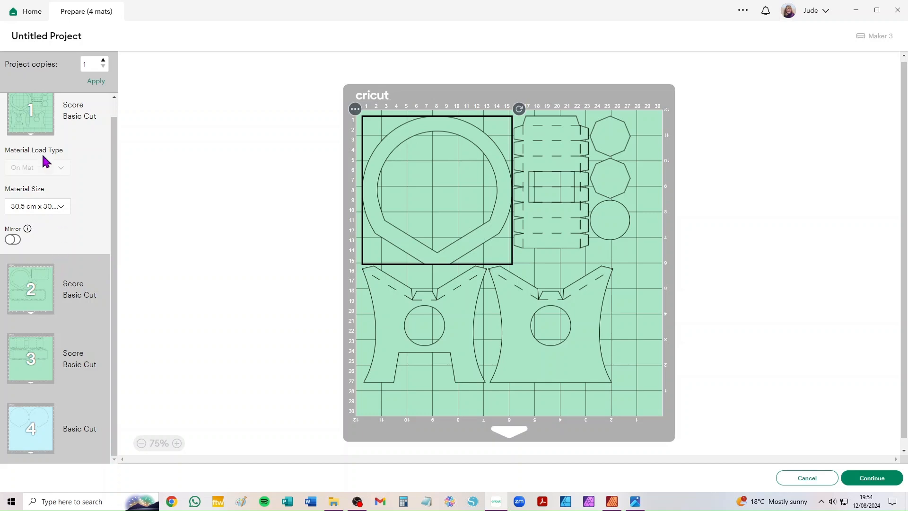
pyautogui.click(27, 433)
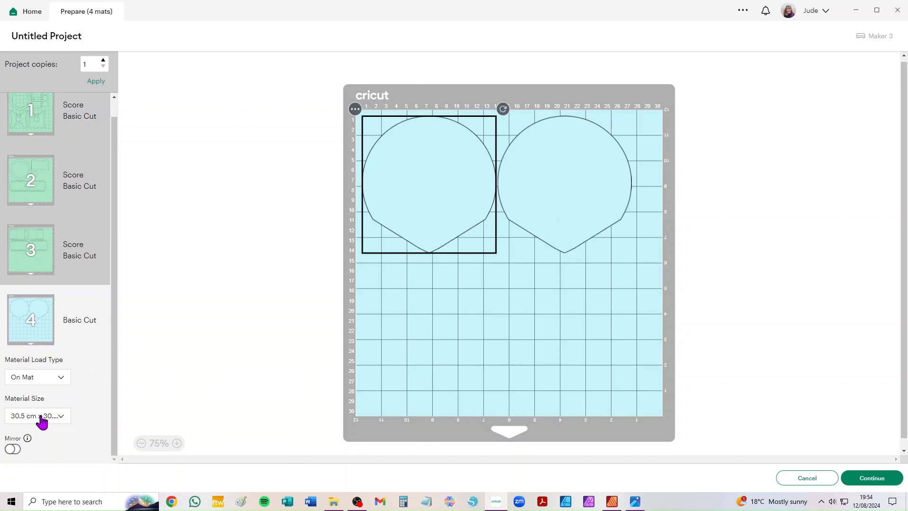
pyautogui.click(42, 418)
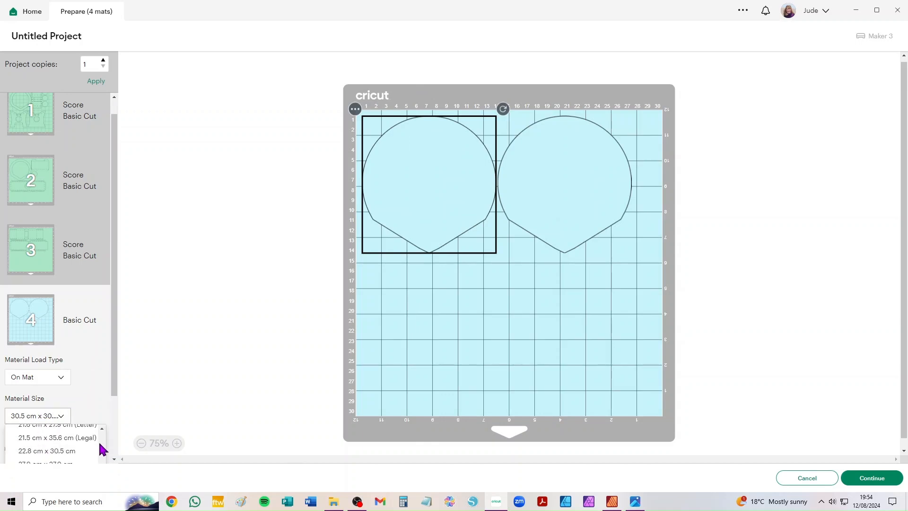
pyautogui.scroll(-2, 104, 435)
pyautogui.scroll(1, 105, 435)
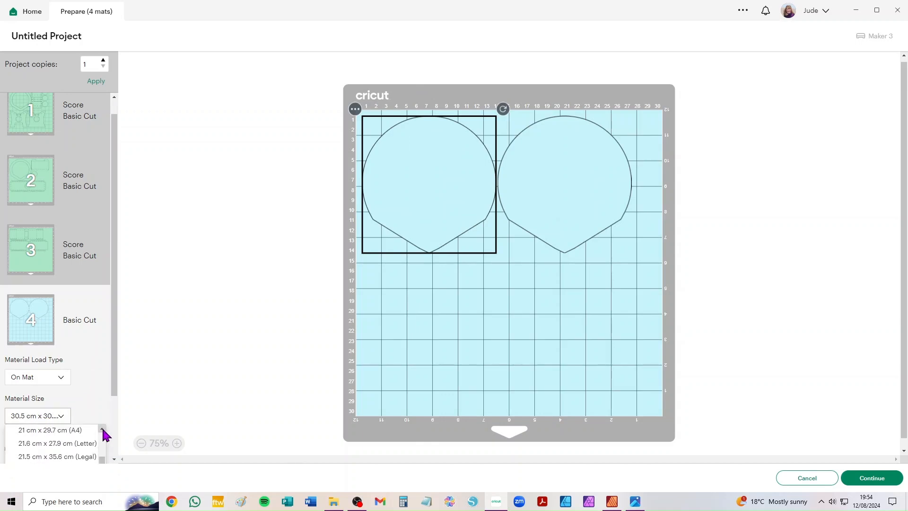
pyautogui.click(75, 435)
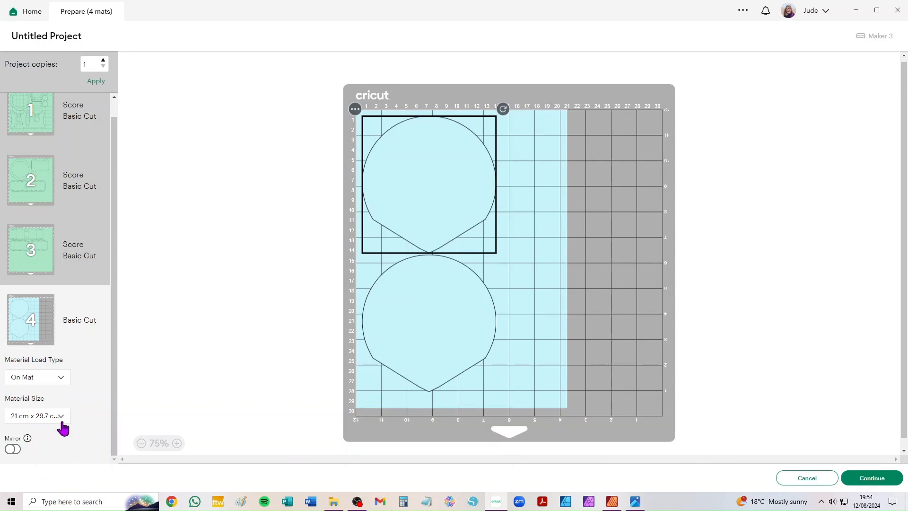
# Step: Change the blue mat's material size to 21.6 cm x 27.9 cm (Letter)
pyautogui.click(55, 420)
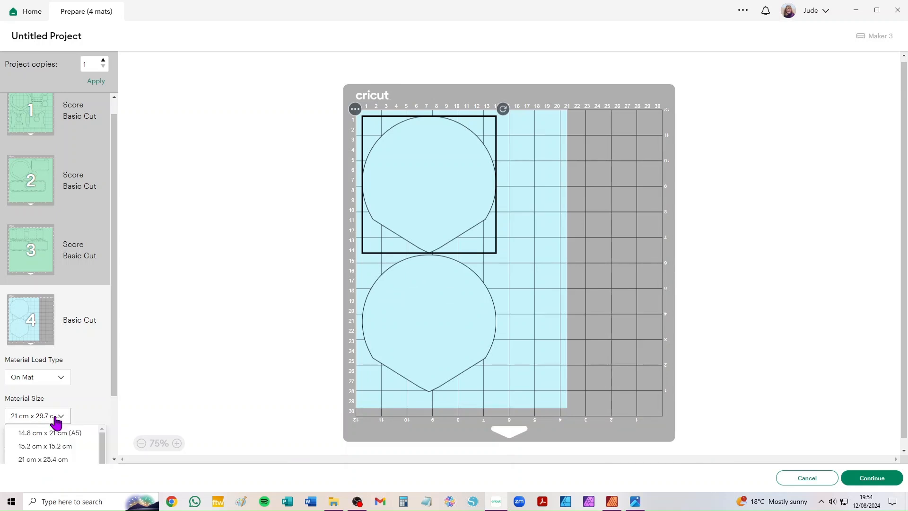
pyautogui.click(113, 461)
pyautogui.click(30, 419)
pyautogui.scroll(-1, 117, 393)
pyautogui.moveTo(114, 389); pyautogui.dragTo(102, 443)
pyautogui.click(54, 425)
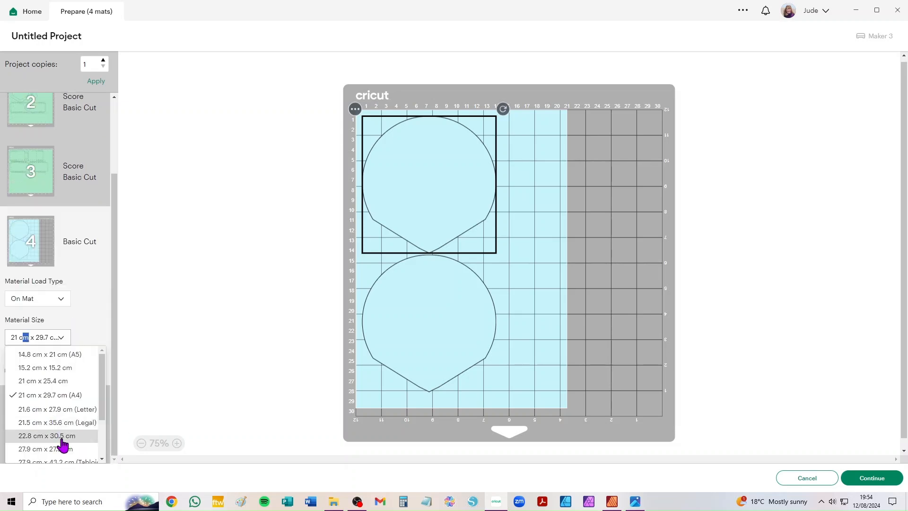
pyautogui.click(65, 422)
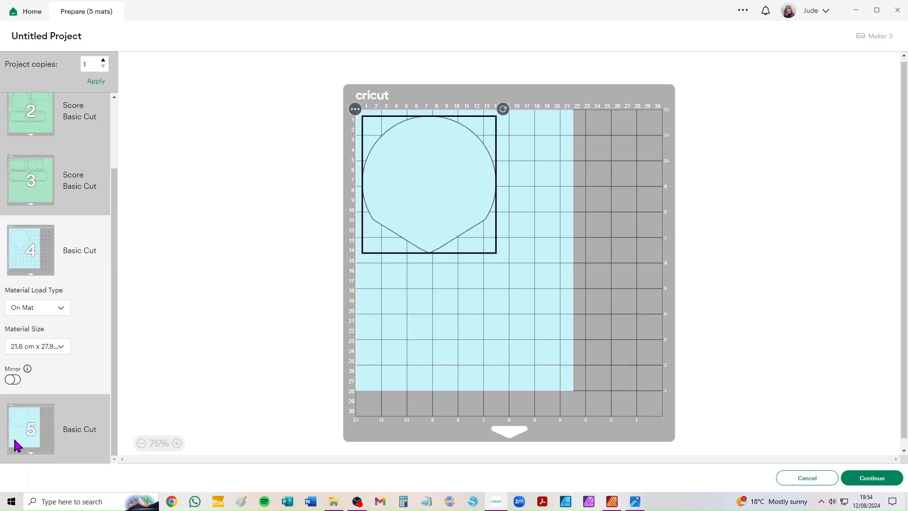
# Step: Transfer the blue shape from mat 5 to mat 4 and place it diagonally below the other blue shape
pyautogui.click(29, 428)
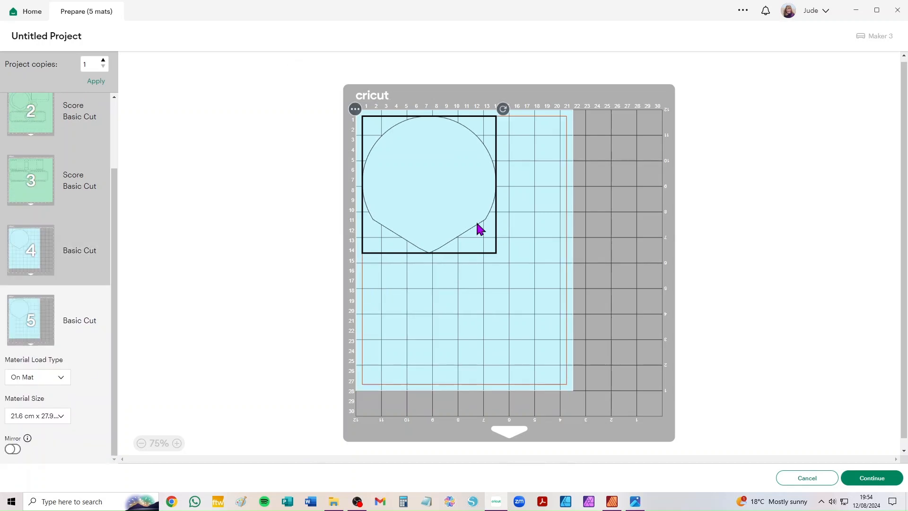
pyautogui.click(355, 110)
pyautogui.click(349, 128)
pyautogui.click(499, 133)
pyautogui.click(625, 195)
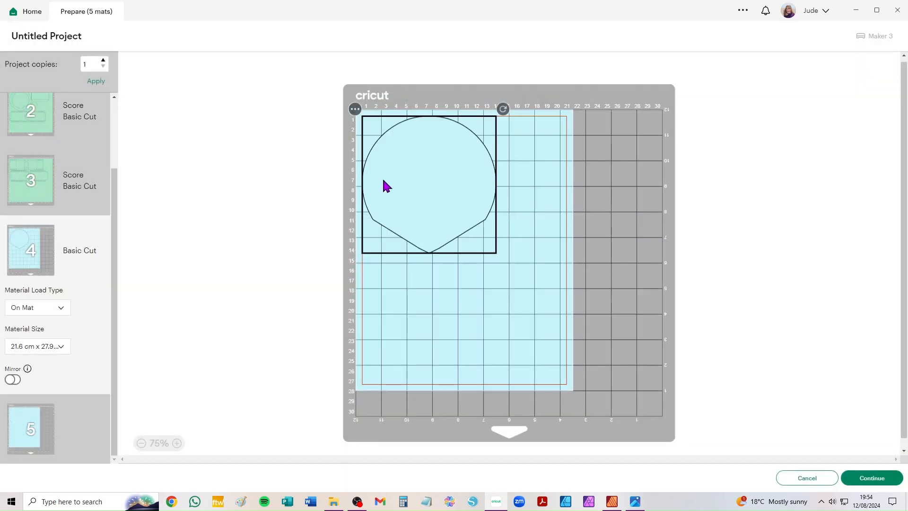
pyautogui.moveTo(387, 183); pyautogui.dragTo(520, 309)
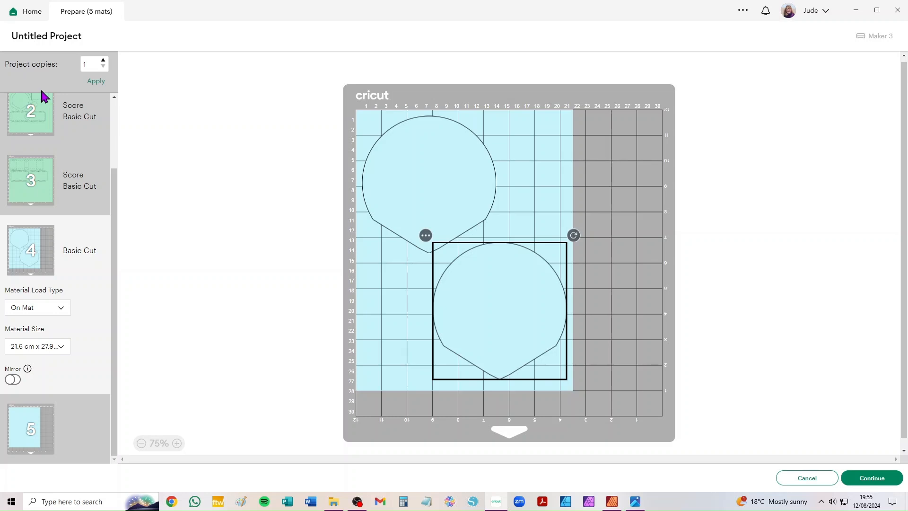
pyautogui.moveTo(517, 284); pyautogui.dragTo(505, 284)
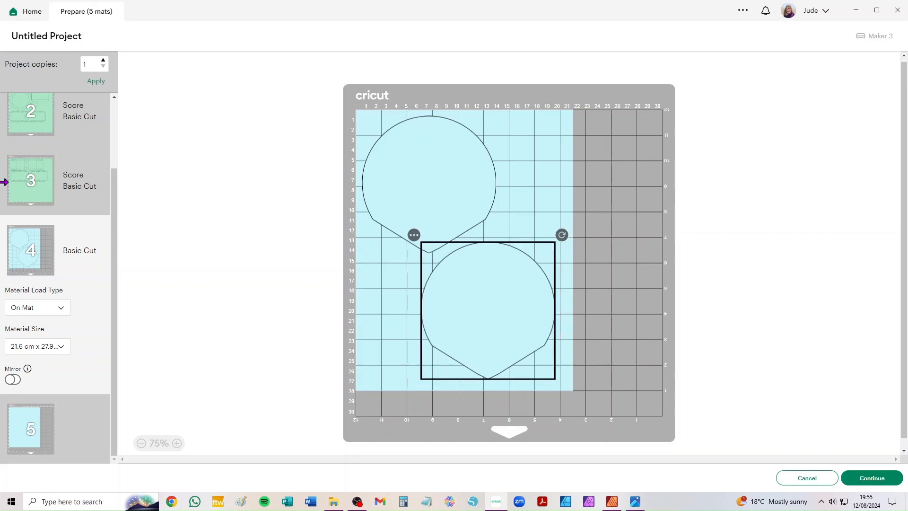
# Step: Set the green mats' material size to 21 cm x 29.7 cm (A4) and look over the resulting mats
pyautogui.scroll(3, 78, 212)
pyautogui.click(33, 140)
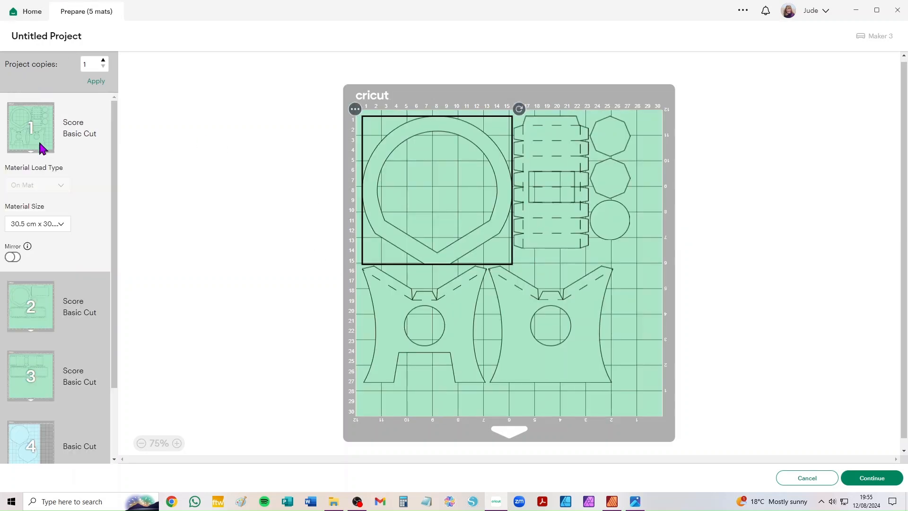
pyautogui.click(36, 226)
pyautogui.click(39, 257)
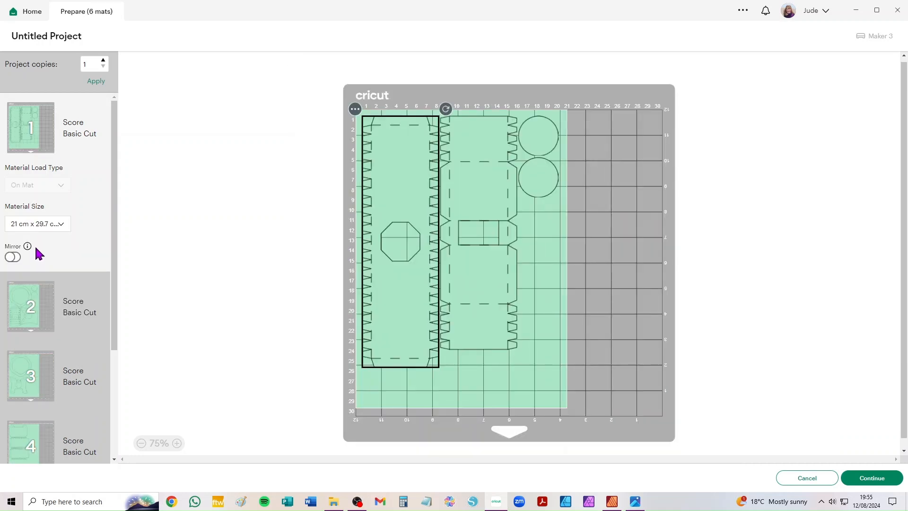
pyautogui.scroll(-3, 93, 311)
pyautogui.scroll(3, 97, 306)
pyautogui.scroll(-3, 56, 319)
# Step: Change the green mats' material size to 21.6 cm x 27.9 cm (Letter)
pyautogui.scroll(3, 59, 298)
pyautogui.click(49, 229)
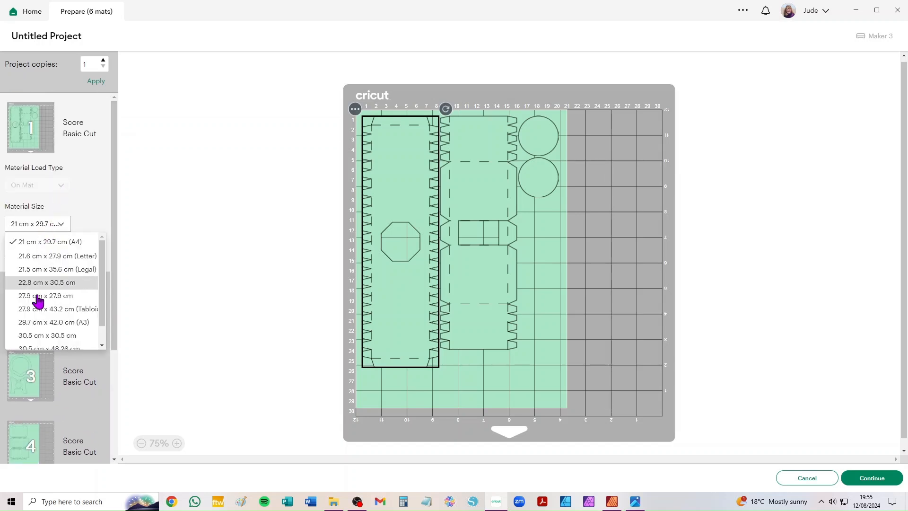
pyautogui.click(57, 265)
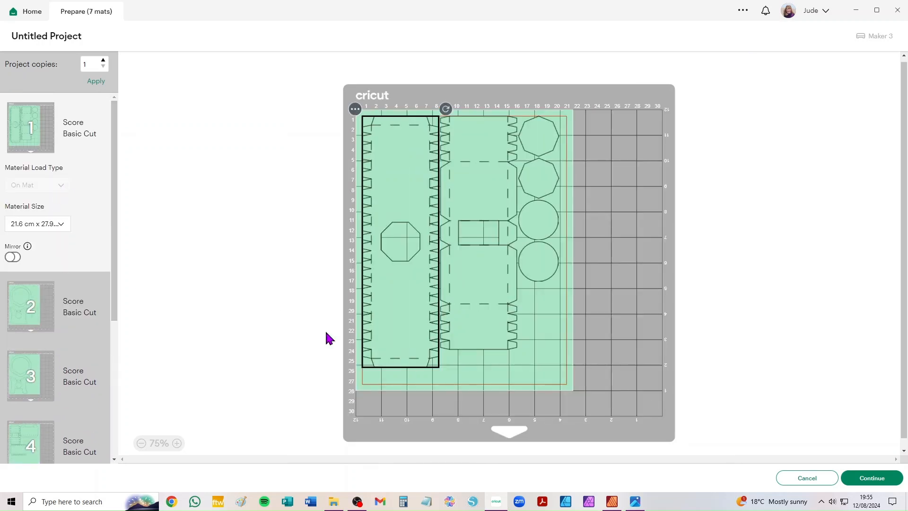
# Step: On mat 4, move the toothed-edge piece directly beneath the piece with the rectangular window
pyautogui.scroll(-3, 65, 297)
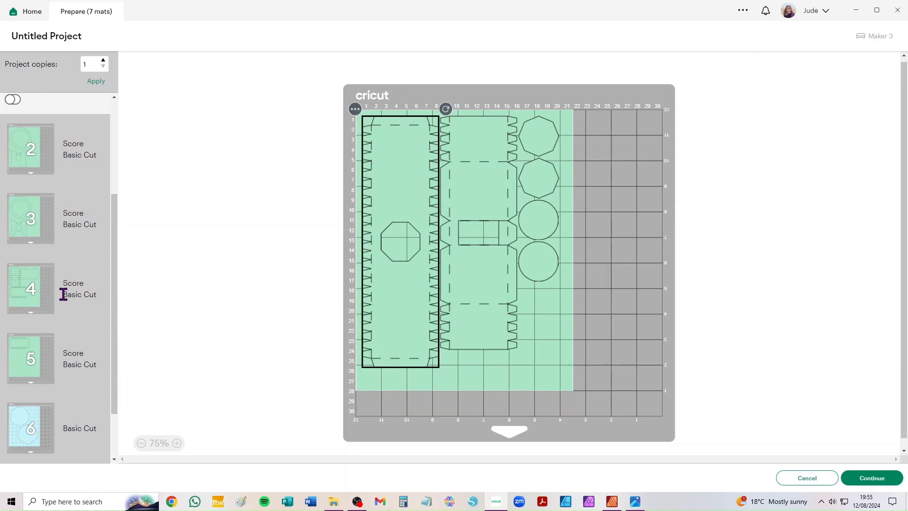
pyautogui.click(22, 292)
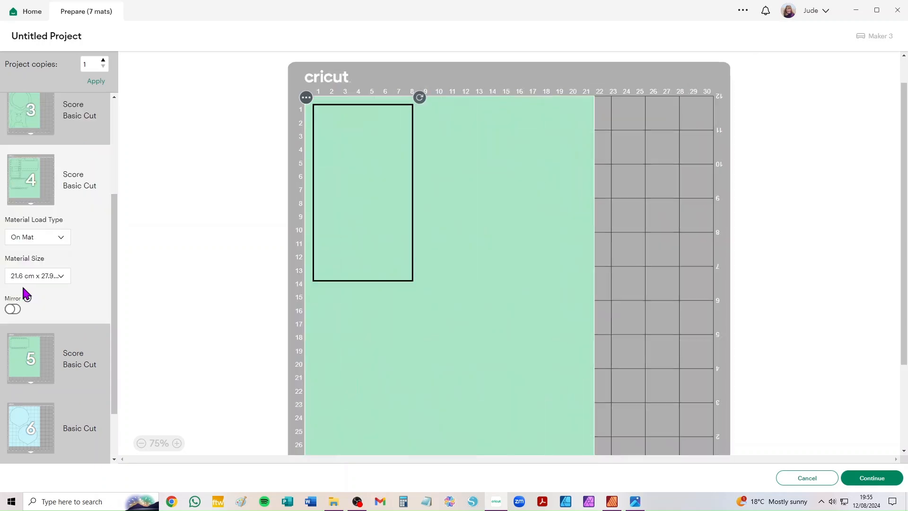
pyautogui.moveTo(501, 243); pyautogui.dragTo(462, 358)
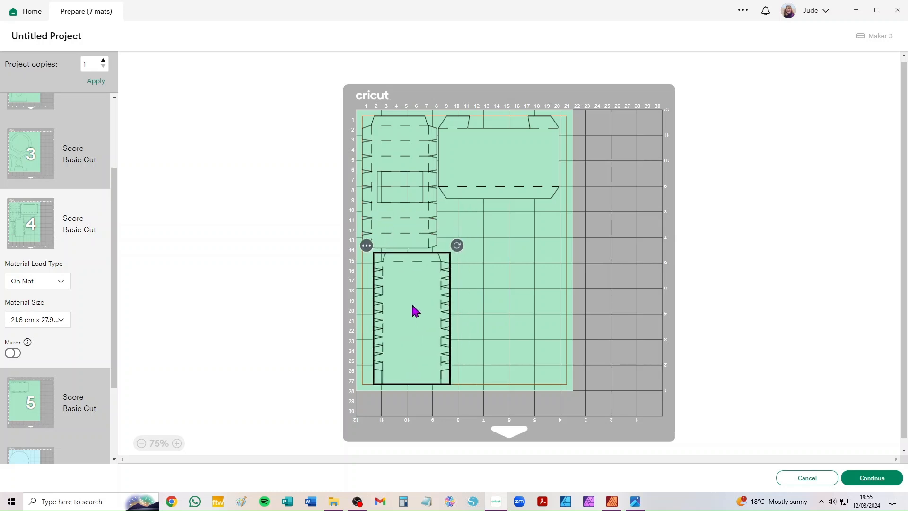
pyautogui.moveTo(416, 306); pyautogui.dragTo(401, 303)
# Step: Transfer the toothed-edge green piece from mat 5 onto mat 4
pyautogui.click(21, 395)
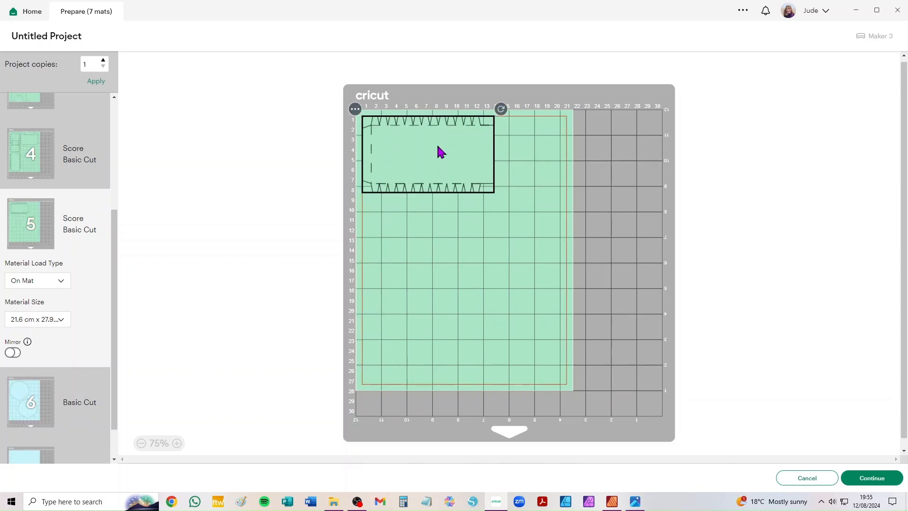
pyautogui.click(354, 109)
pyautogui.click(349, 135)
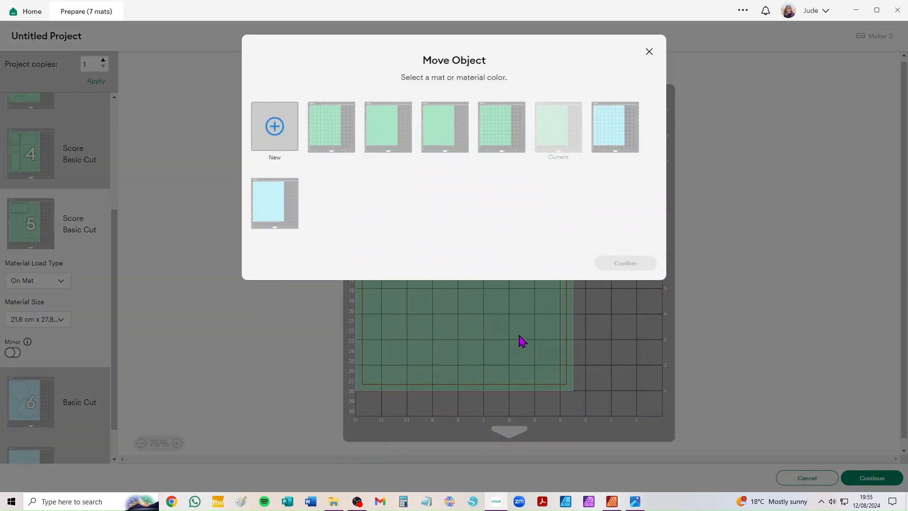
pyautogui.click(502, 140)
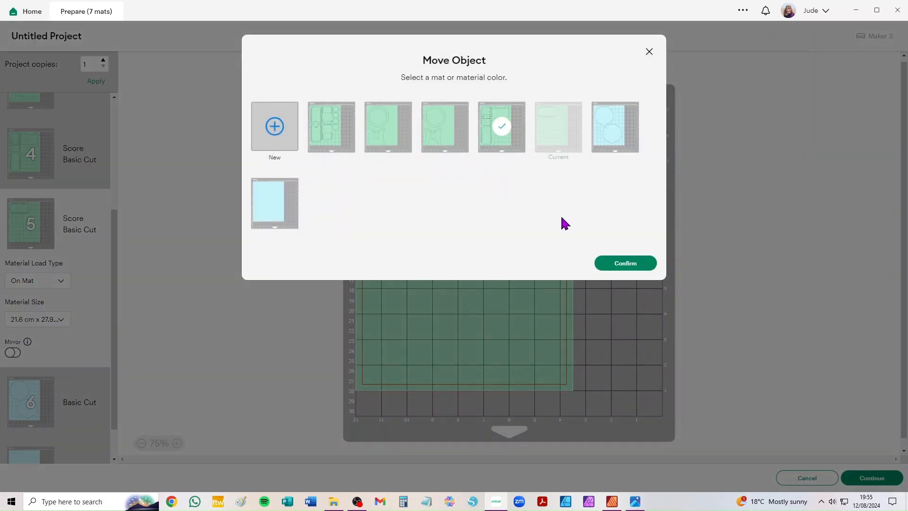
pyautogui.click(625, 263)
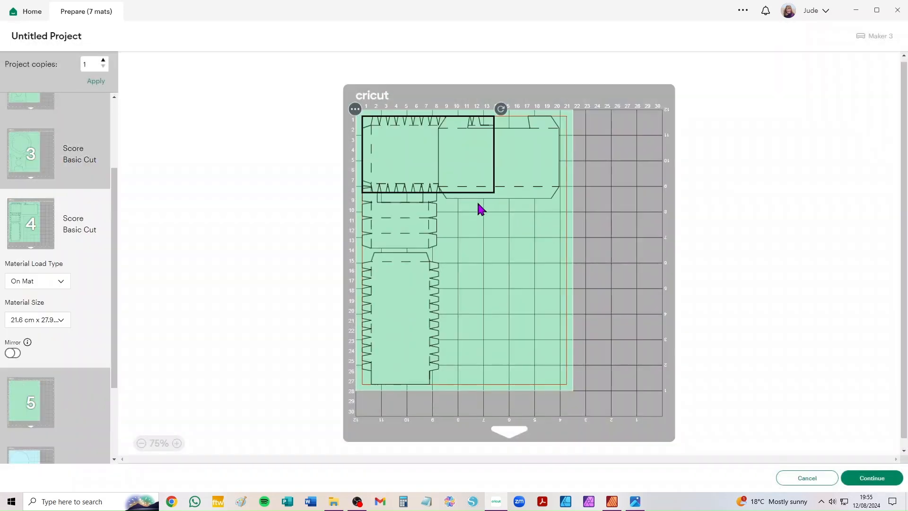
# Step: Rotate the transferred piece upright on mat 4, placing it beside the other toothed-edge piece with the wide tabbed piece above it
pyautogui.moveTo(532, 156); pyautogui.dragTo(542, 291)
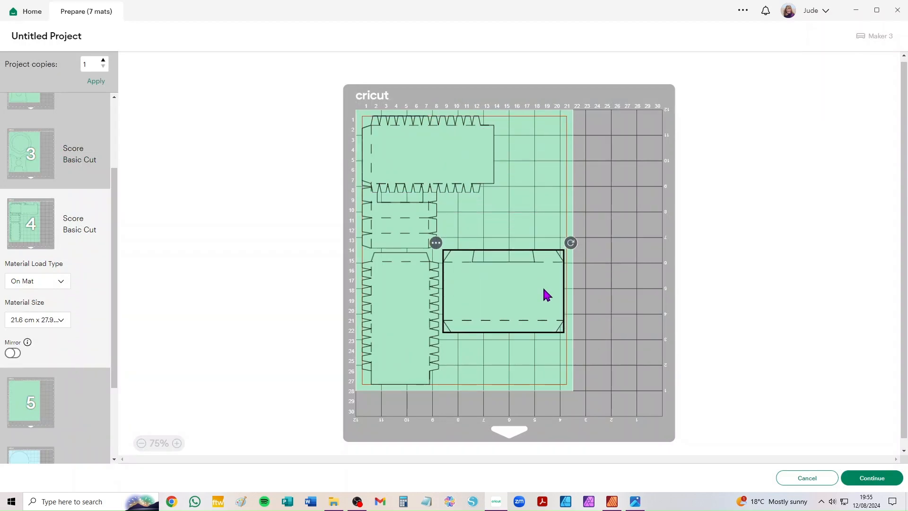
pyautogui.moveTo(455, 139); pyautogui.dragTo(529, 145)
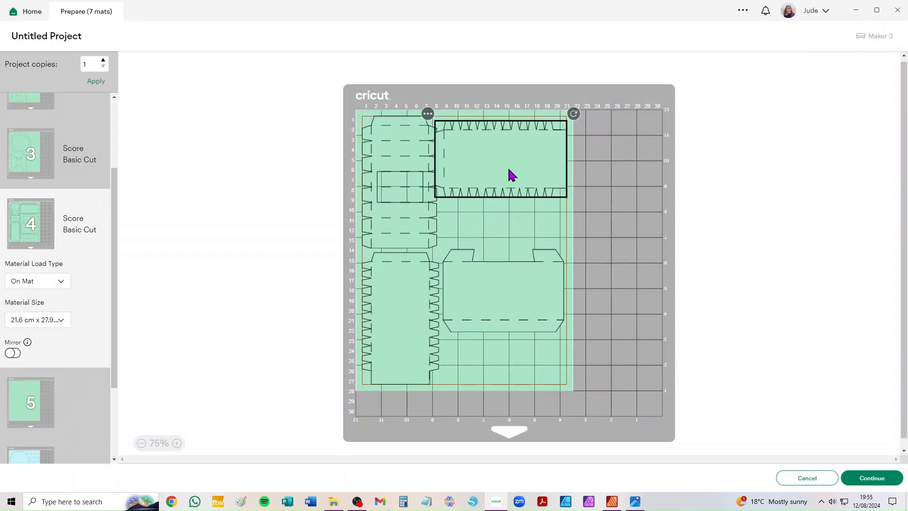
pyautogui.moveTo(574, 115); pyautogui.dragTo(549, 237)
pyautogui.moveTo(498, 156); pyautogui.dragTo(501, 335)
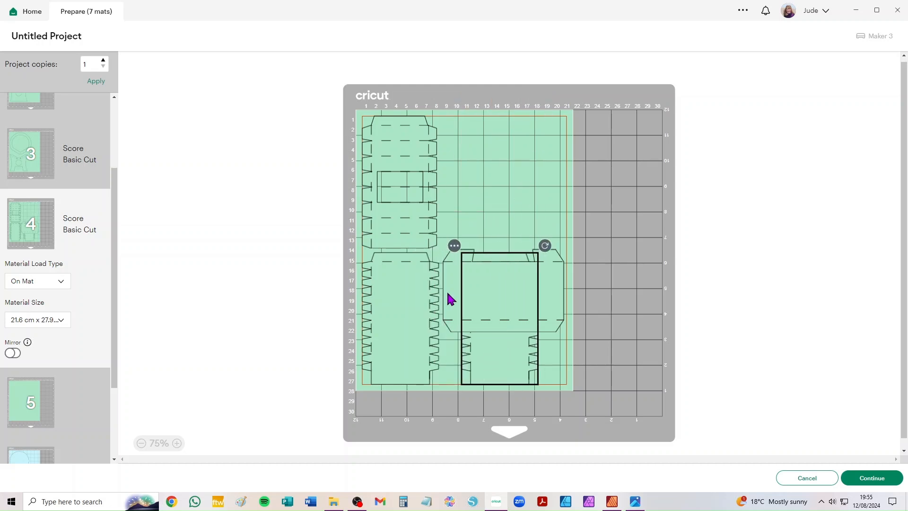
pyautogui.moveTo(449, 298); pyautogui.dragTo(478, 144)
# Step: Look through the list of prepared mats and cancel the preparation to return to the canvas
pyautogui.scroll(2, 22, 186)
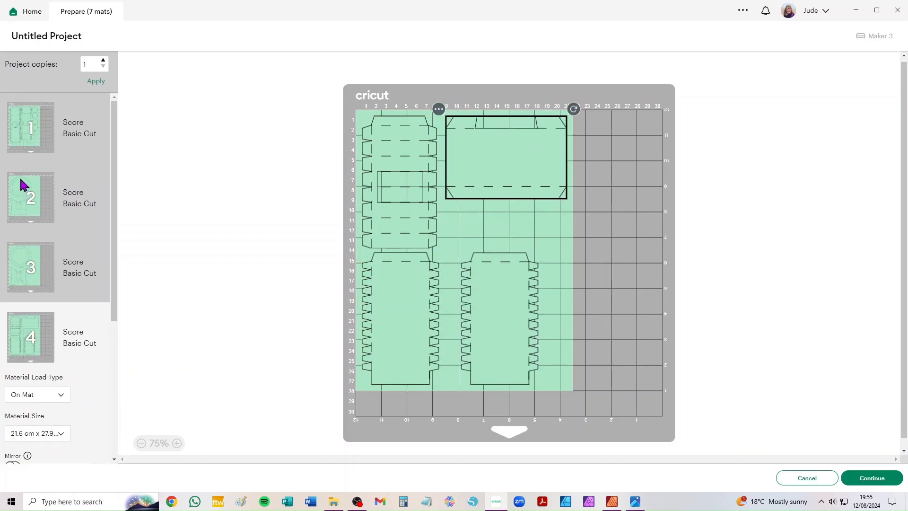
pyautogui.scroll(-4, 32, 208)
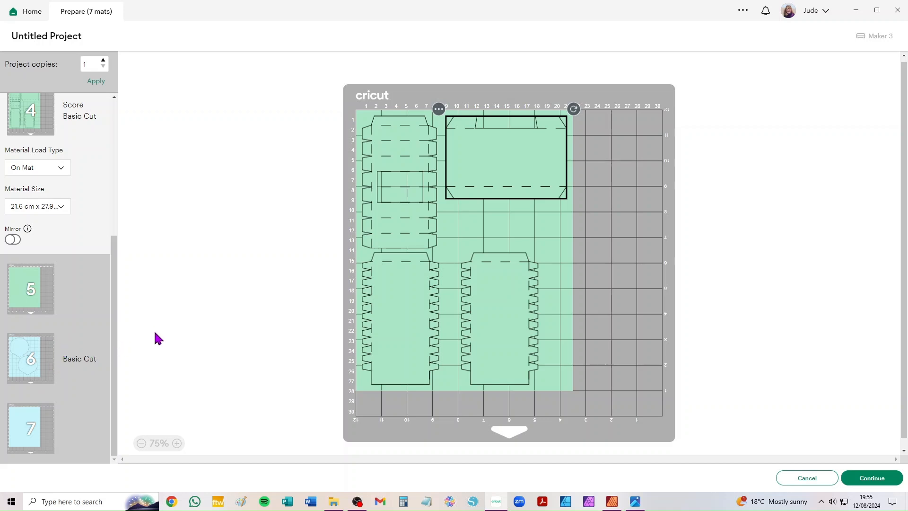
pyautogui.click(813, 480)
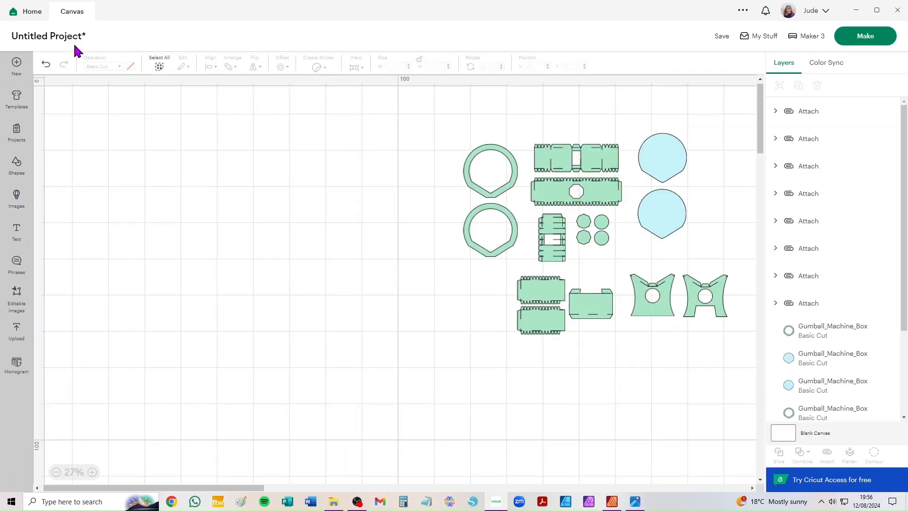
# Step: Undo the deletion of the purple and pink pieces, and delete the green and blue pieces from the canvas instead
pyautogui.click(46, 66)
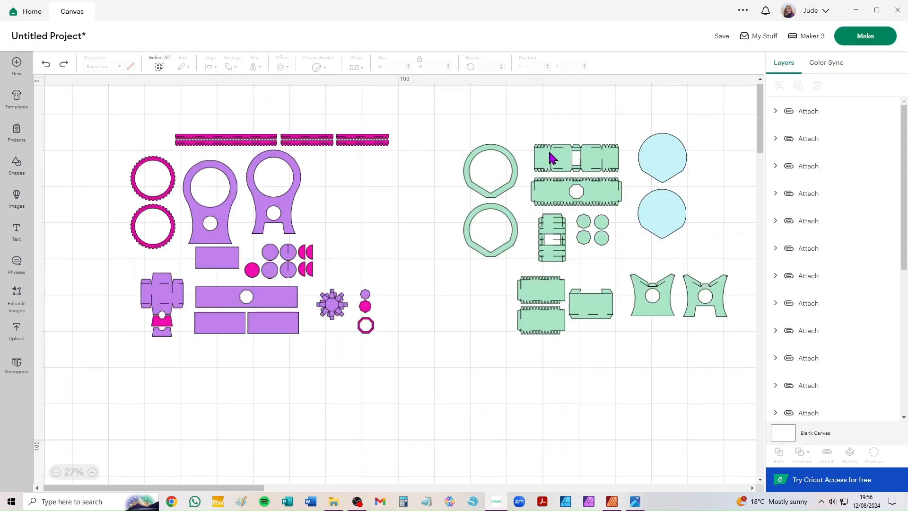
pyautogui.moveTo(442, 105); pyautogui.dragTo(780, 402)
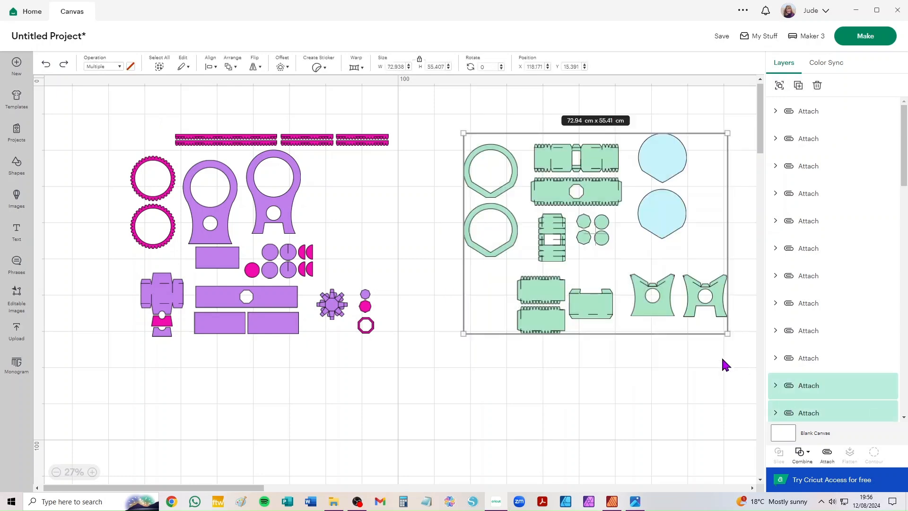
pyautogui.press('Delete')
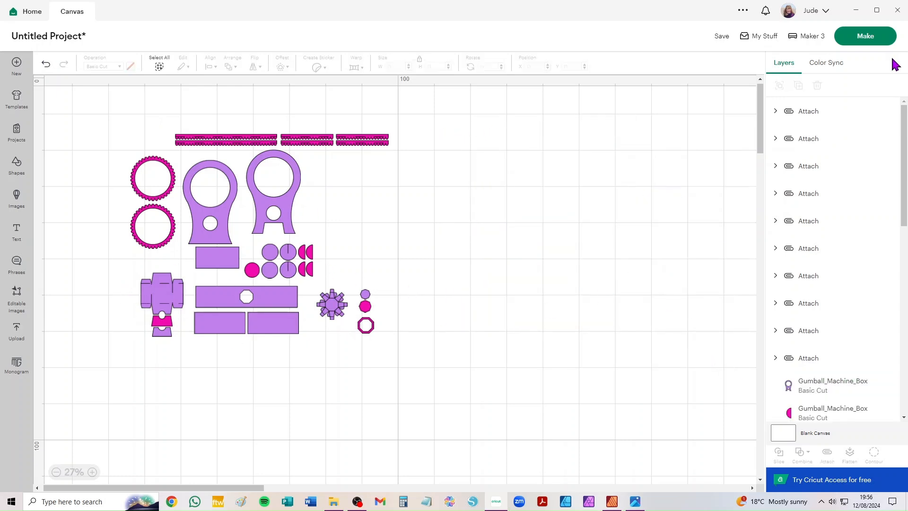
# Step: Prepare the purple and pink pieces for cutting and set mat 1's material size to 21 cm x 29.7 cm (A4)
pyautogui.click(873, 44)
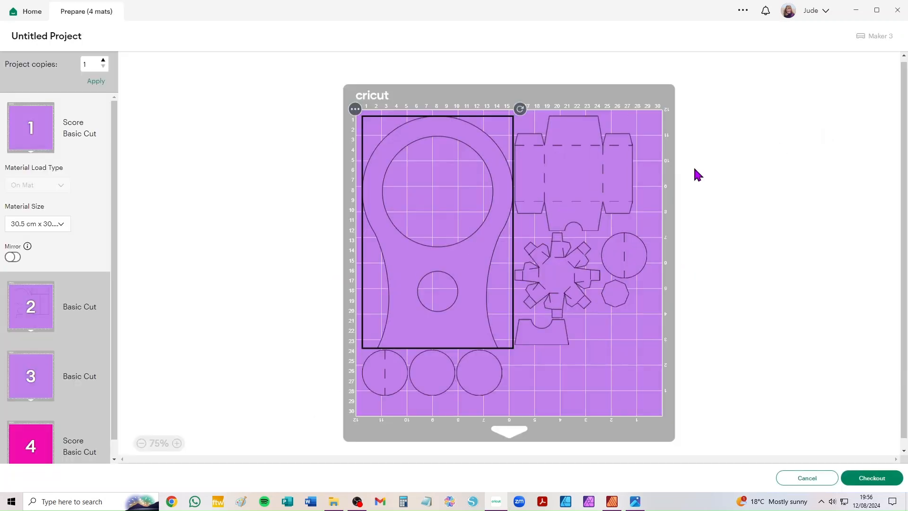
pyautogui.click(33, 225)
pyautogui.click(41, 255)
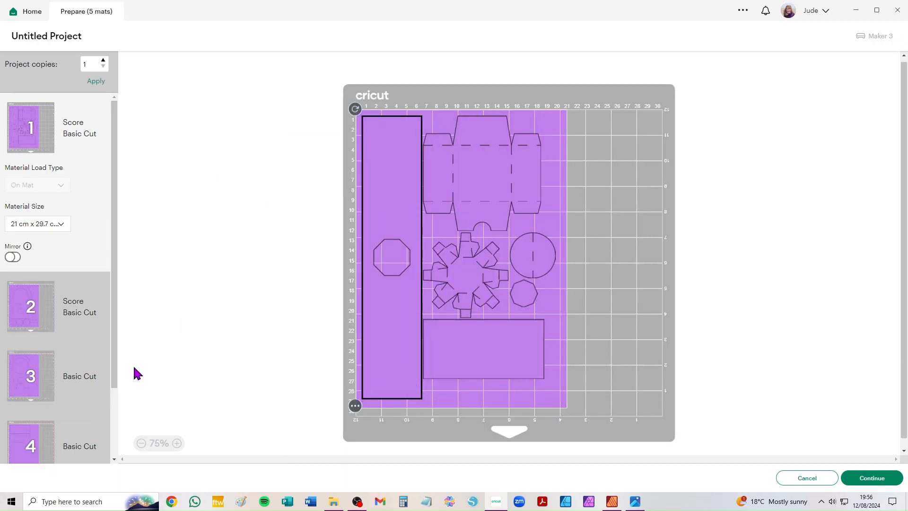
# Step: Set the material size of pink mat 5 to 21 cm x 29.7 cm (A4)
pyautogui.scroll(-2, 77, 307)
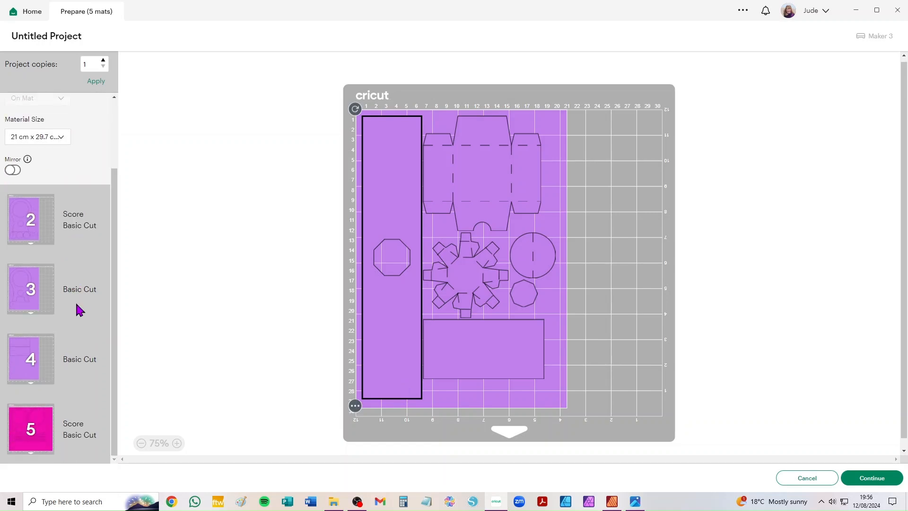
pyautogui.click(30, 424)
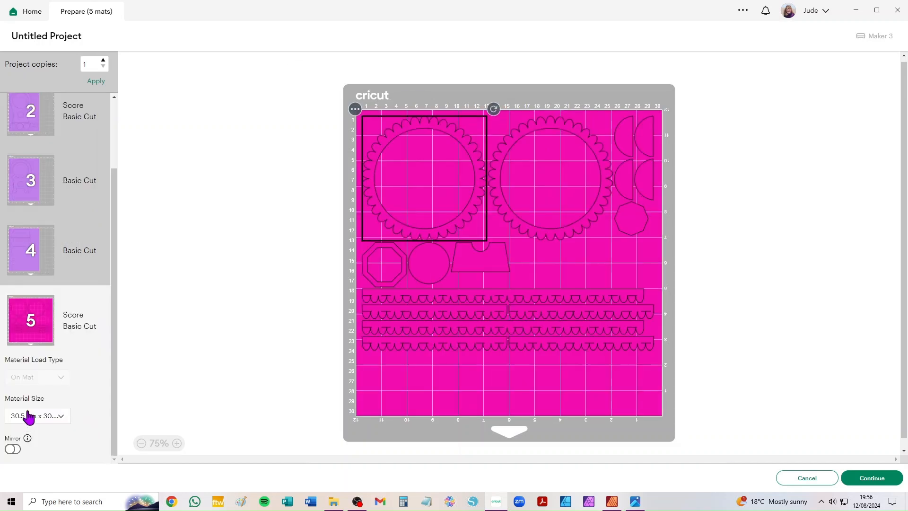
pyautogui.click(28, 416)
pyautogui.moveTo(36, 444); pyautogui.dragTo(38, 438)
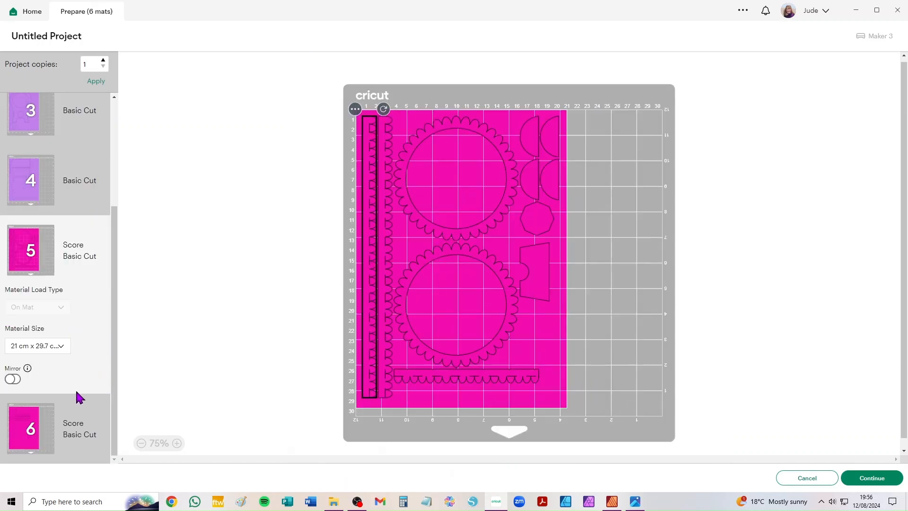
pyautogui.scroll(3, 77, 398)
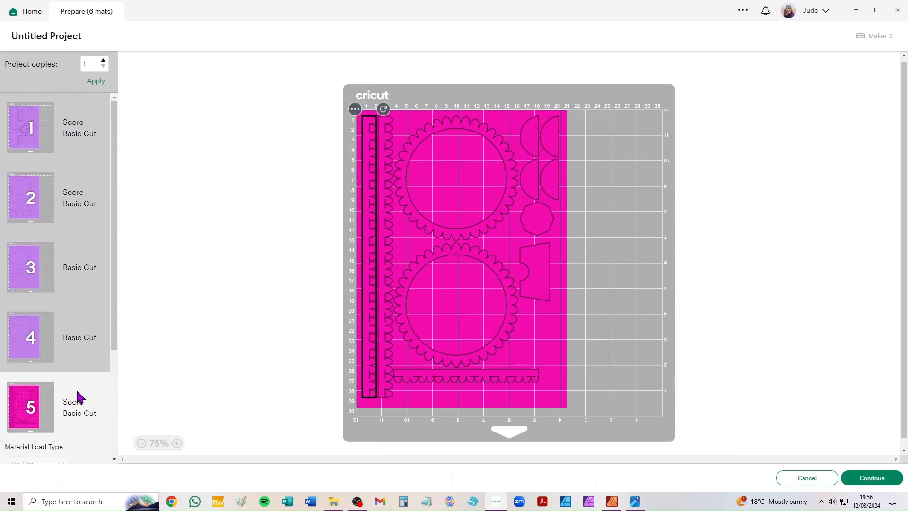
# Step: Change purple mat 1's material size back to 30.5 cm x 30.5 cm
pyautogui.click(20, 141)
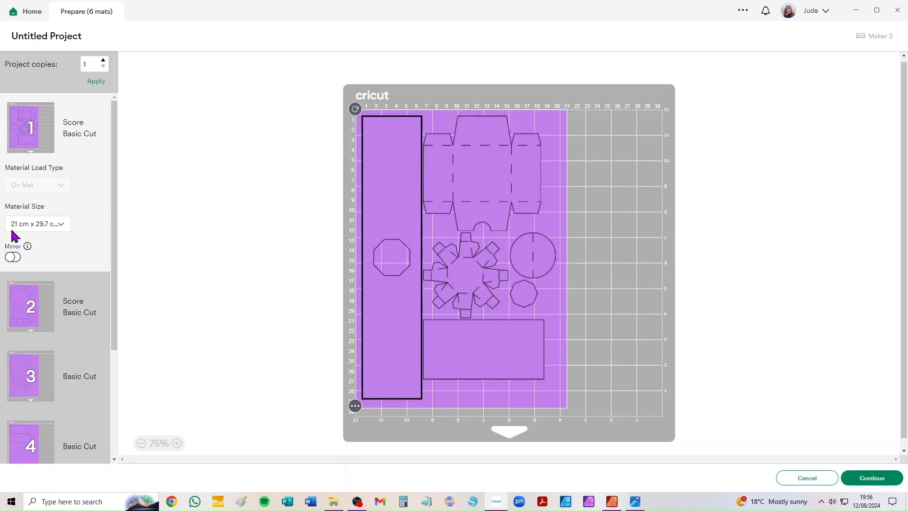
pyautogui.click(27, 226)
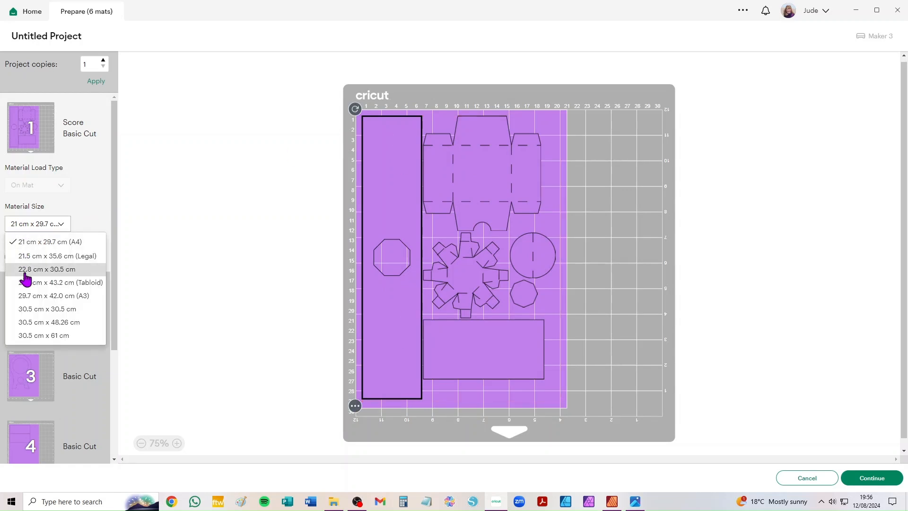
pyautogui.click(22, 309)
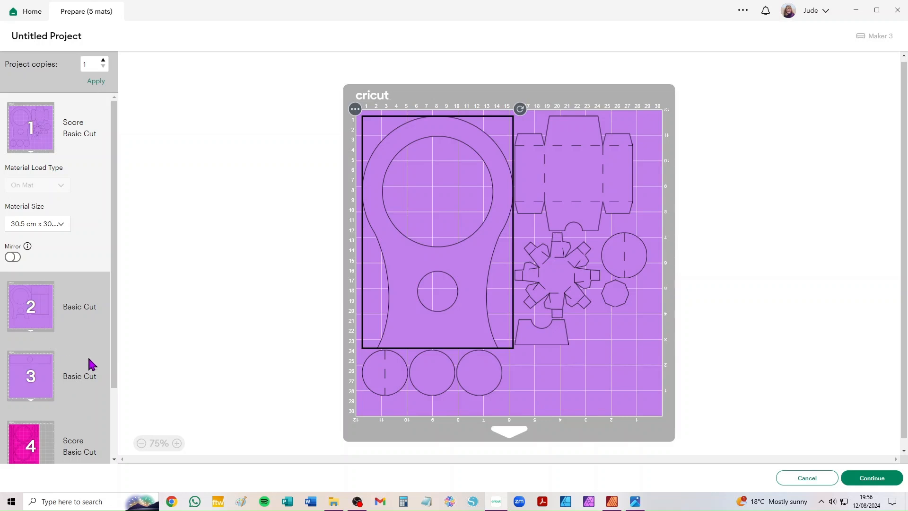
# Step: Transfer the long purple strip with the octagonal opening from mat 3 to mat 2
pyautogui.click(31, 368)
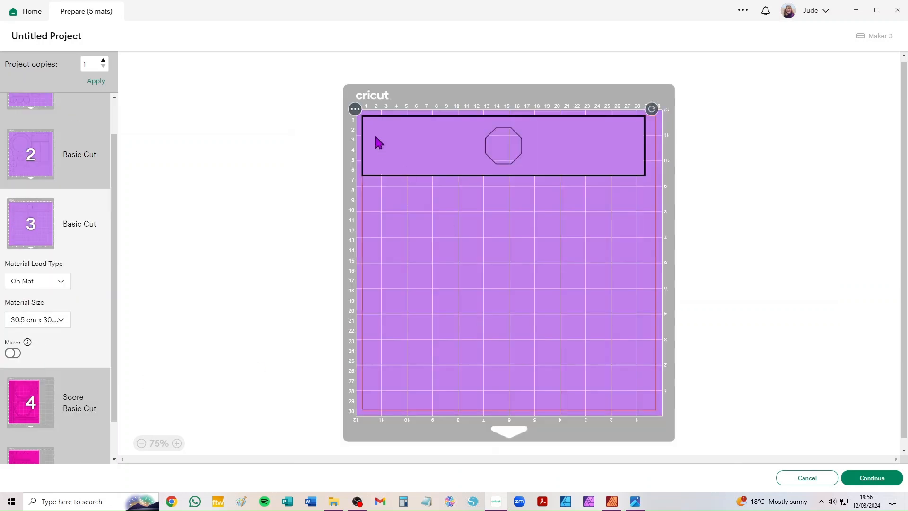
pyautogui.click(356, 112)
pyautogui.click(355, 136)
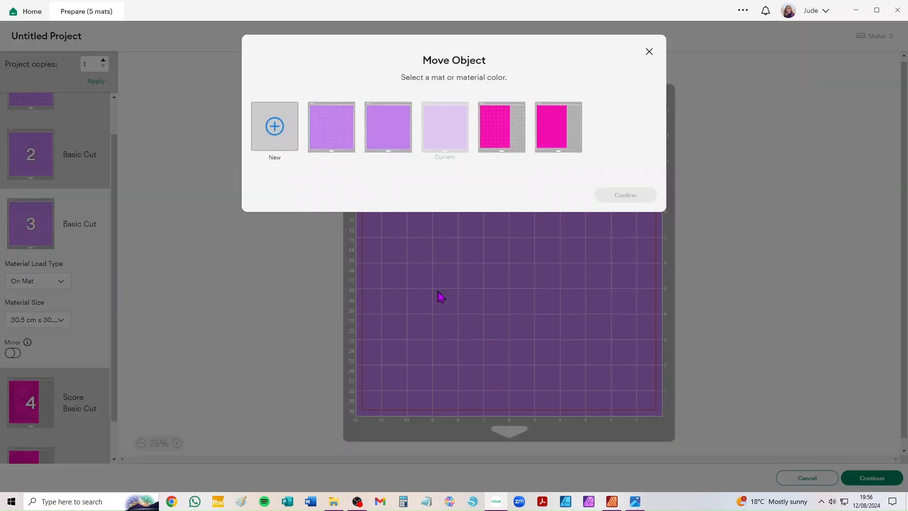
pyautogui.click(391, 141)
pyautogui.click(621, 195)
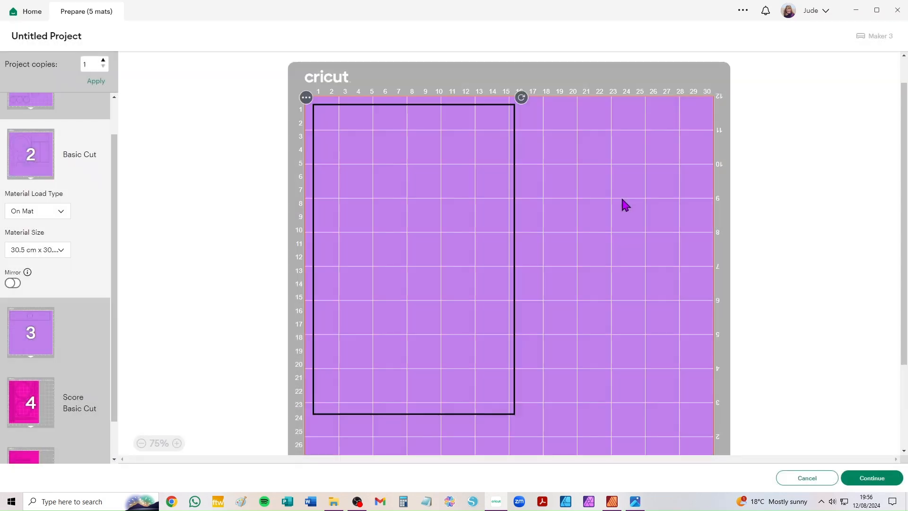
# Step: On mat 2, place the long strip along the bottom edge and the large arched piece in the upper-left corner
pyautogui.moveTo(452, 140); pyautogui.dragTo(517, 148)
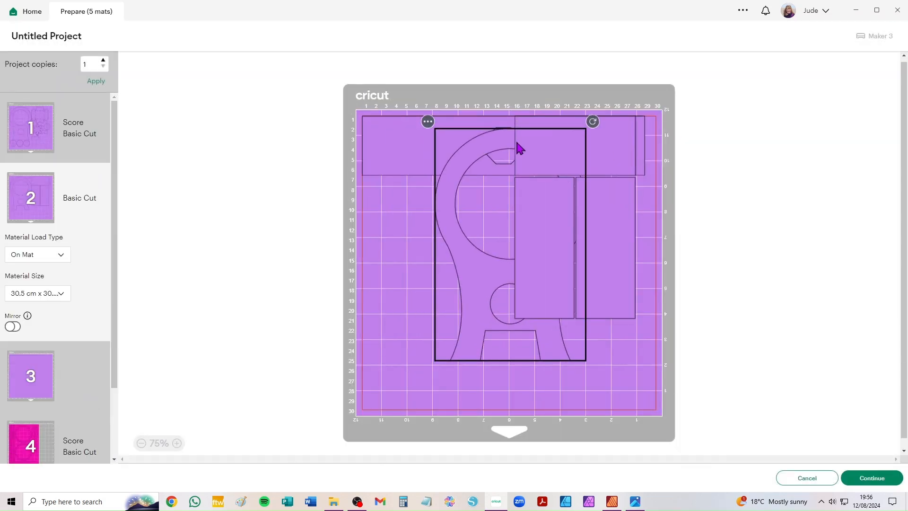
pyautogui.moveTo(384, 136); pyautogui.dragTo(370, 419)
pyautogui.moveTo(456, 235); pyautogui.dragTo(315, 162)
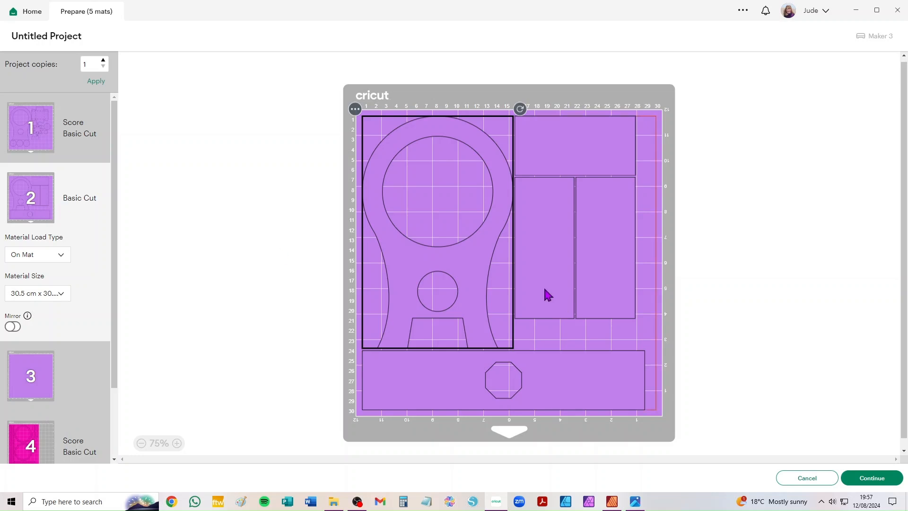
# Step: Review the layout of purple mat 1 and the A4 layout of pink mat 4
pyautogui.click(21, 136)
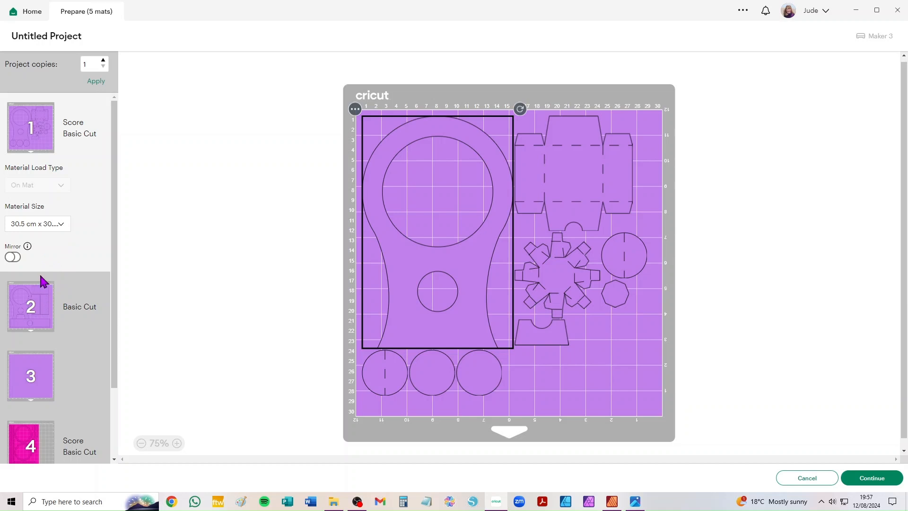
pyautogui.scroll(-2, 49, 268)
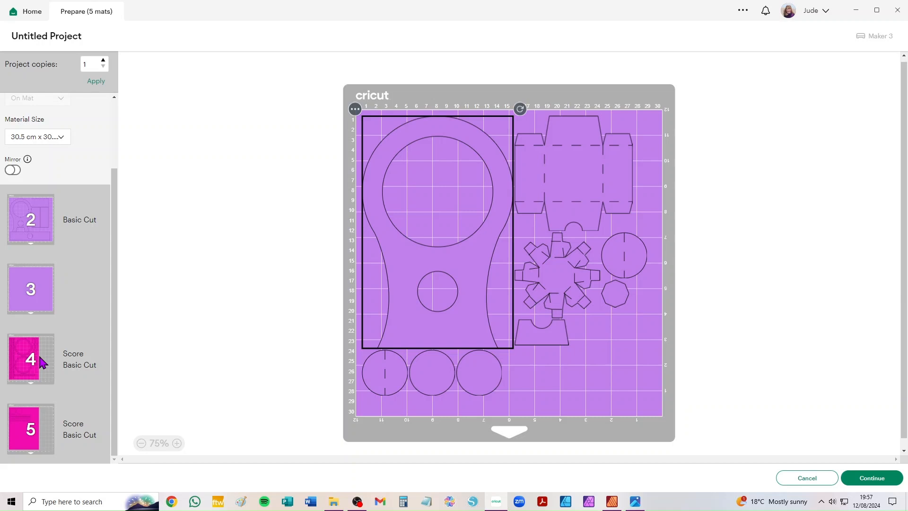
pyautogui.click(39, 358)
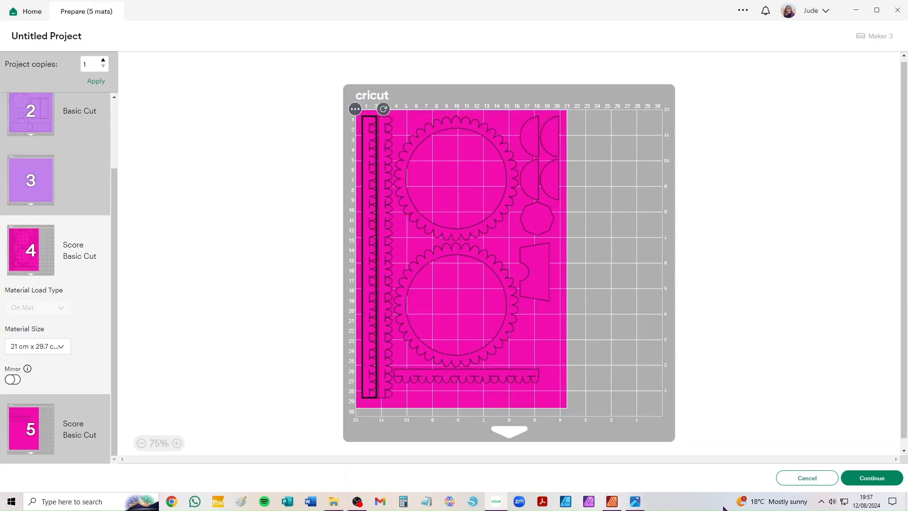
# Step: Cancel the mat preparation and undo the deletion of the green and blue pieces on the canvas
pyautogui.click(796, 481)
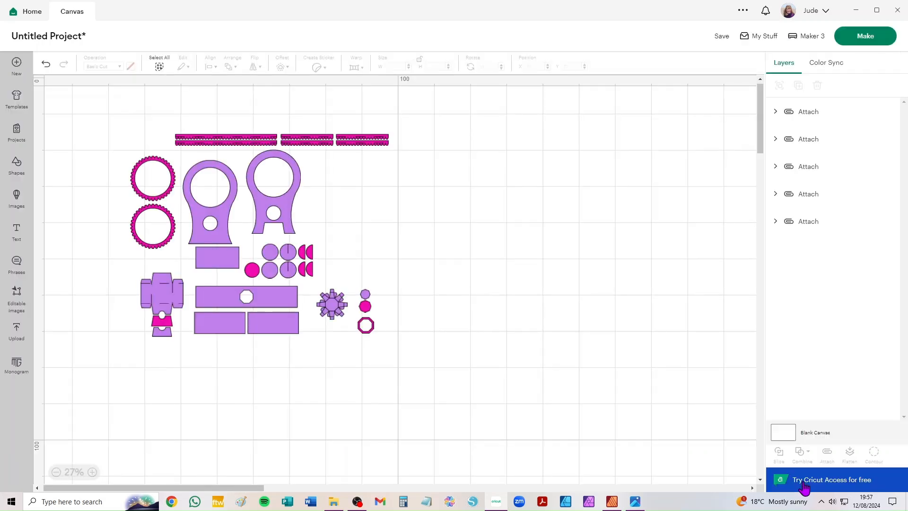
pyautogui.click(44, 64)
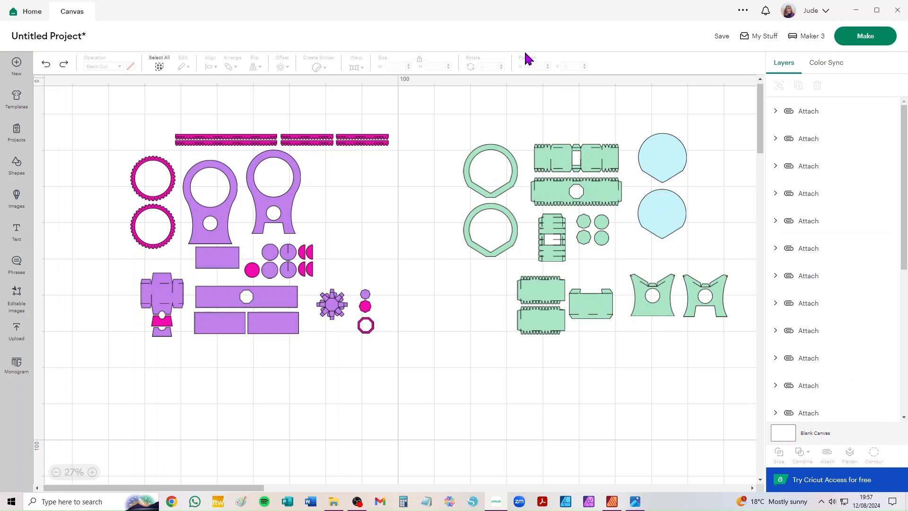
# Step: Switch to the gumball machine box instructions in Affinity Publisher and examine the labelled parts diagram and its key
pyautogui.click(612, 502)
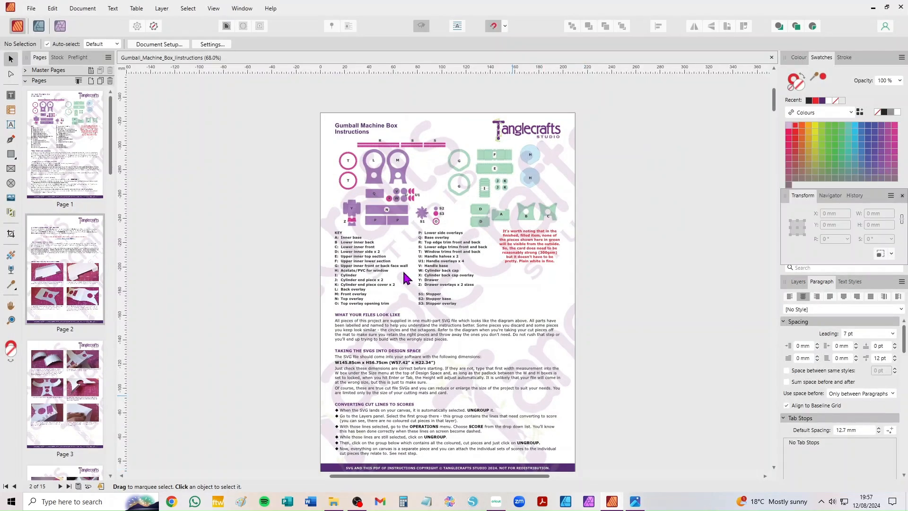
pyautogui.scroll(2, 463, 207)
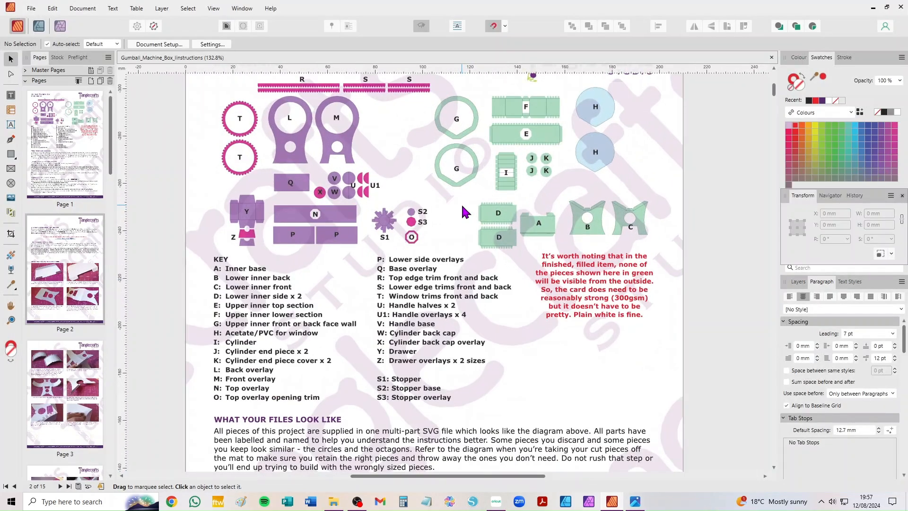
pyautogui.click(402, 128)
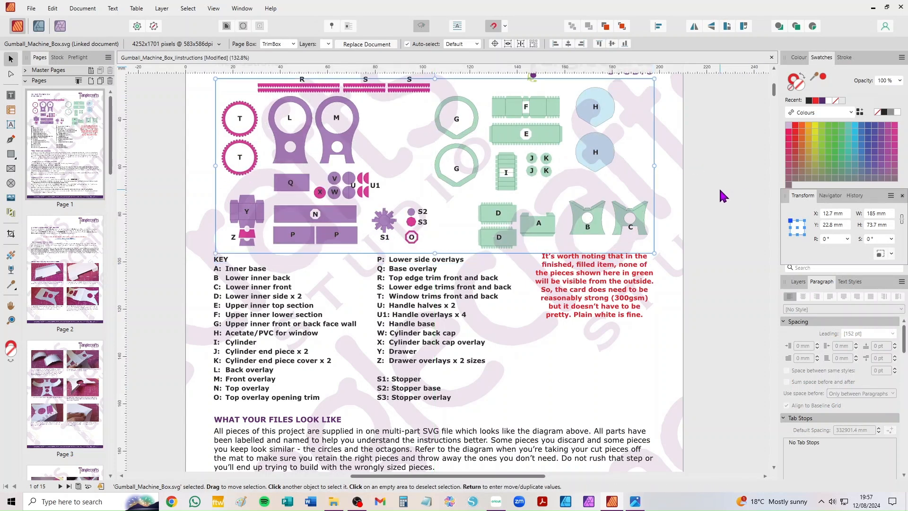
pyautogui.scroll(1, 473, 137)
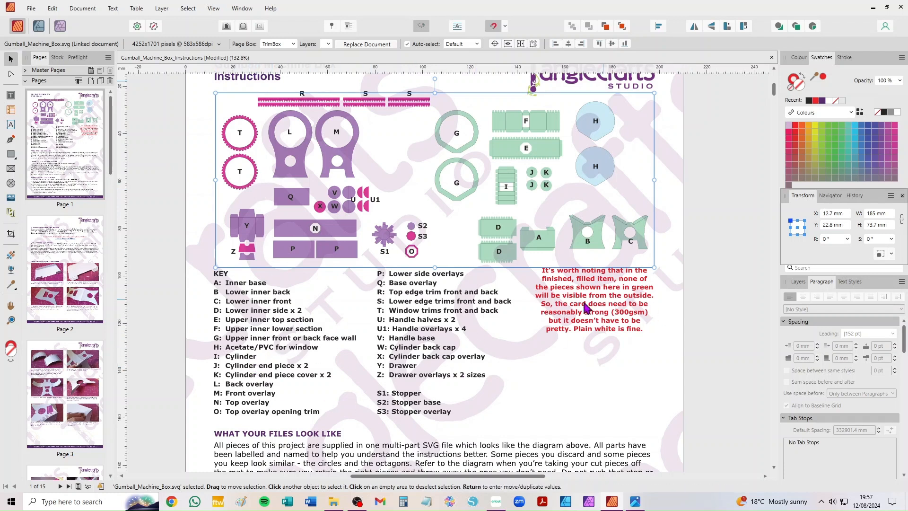
# Step: Read through the score-line, materials and assembly instructions, and return to the start of the document
pyautogui.scroll(-5, 502, 290)
pyautogui.scroll(-18, 501, 289)
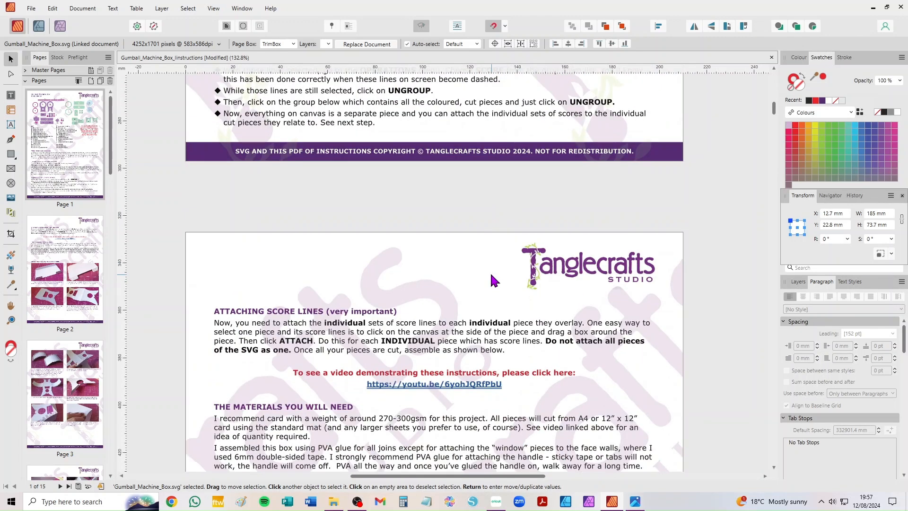
pyautogui.scroll(-12, 492, 280)
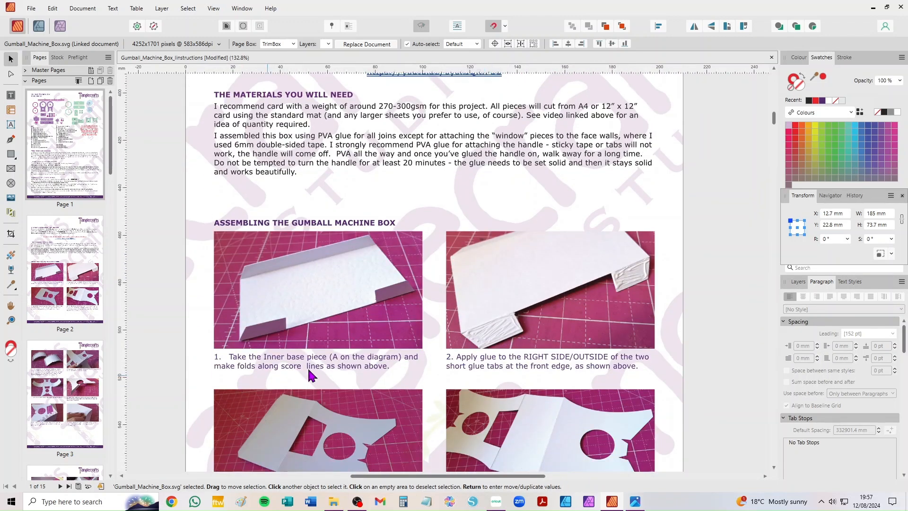
pyautogui.scroll(-4, 504, 302)
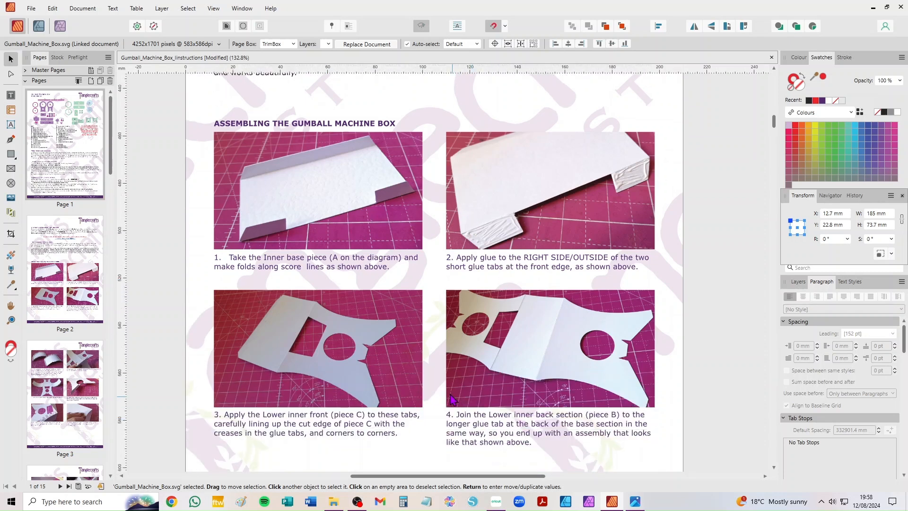
pyautogui.scroll(-1, 453, 401)
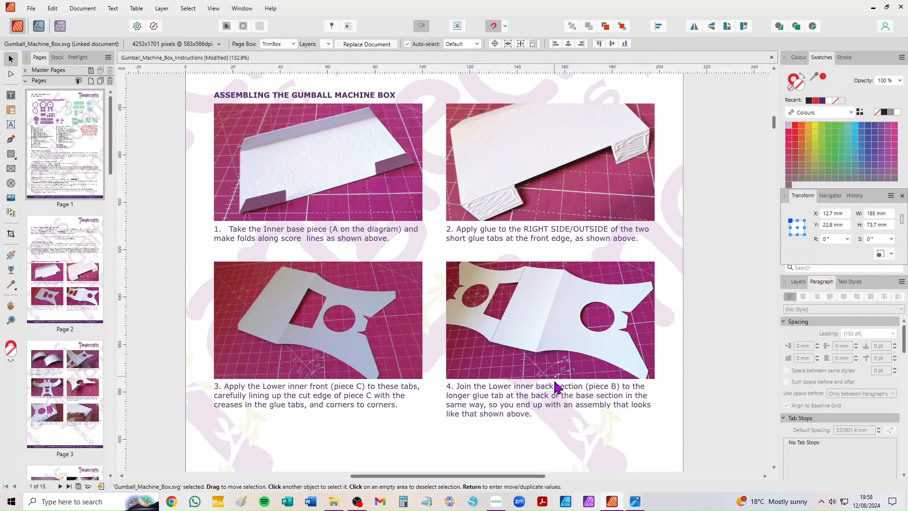
pyautogui.scroll(8, 567, 387)
pyautogui.scroll(12, 580, 391)
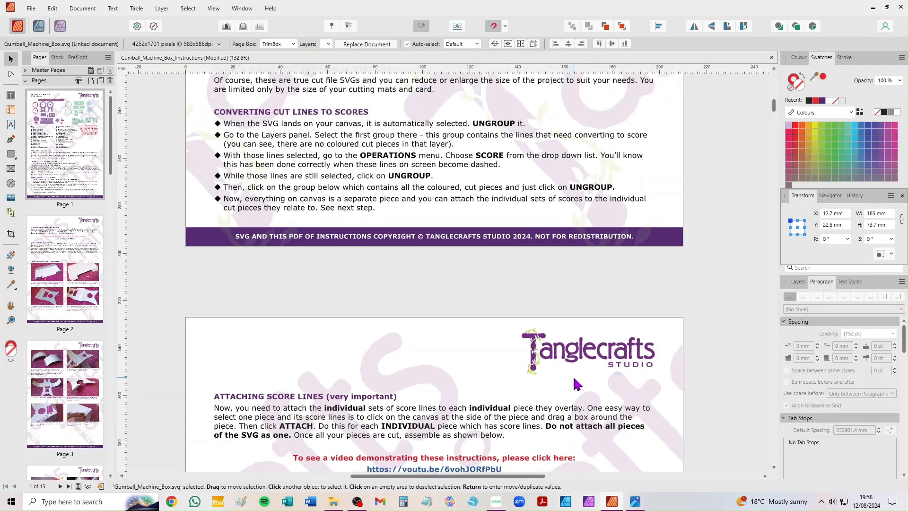
pyautogui.scroll(7, 574, 381)
pyautogui.scroll(2, 434, 318)
# Step: Switch back to Cricut Design Space and examine the similar circles and octagons among the purple and pink pieces
pyautogui.click(496, 501)
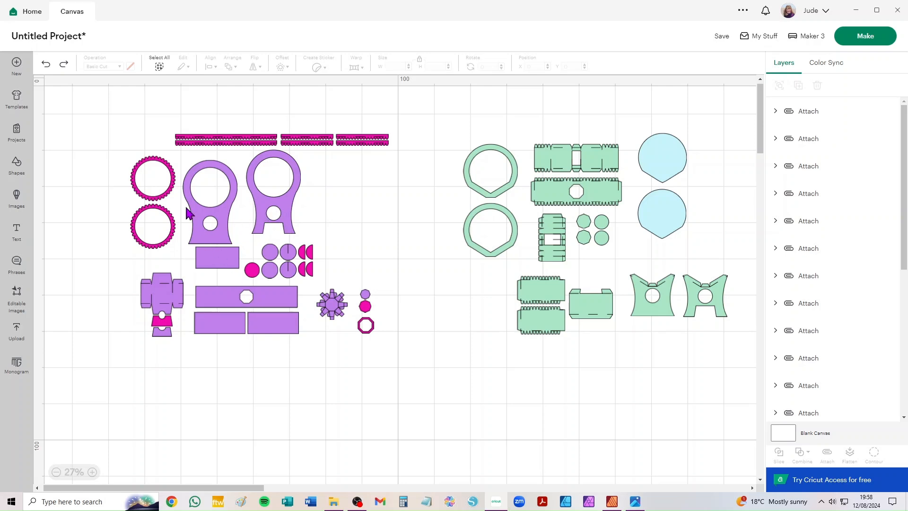
pyautogui.scroll(5, 237, 208)
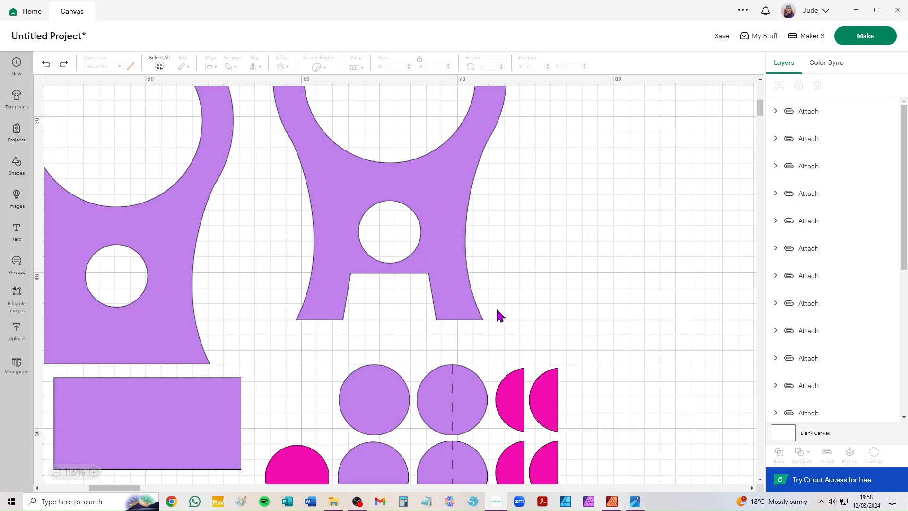
pyautogui.scroll(-3, 495, 306)
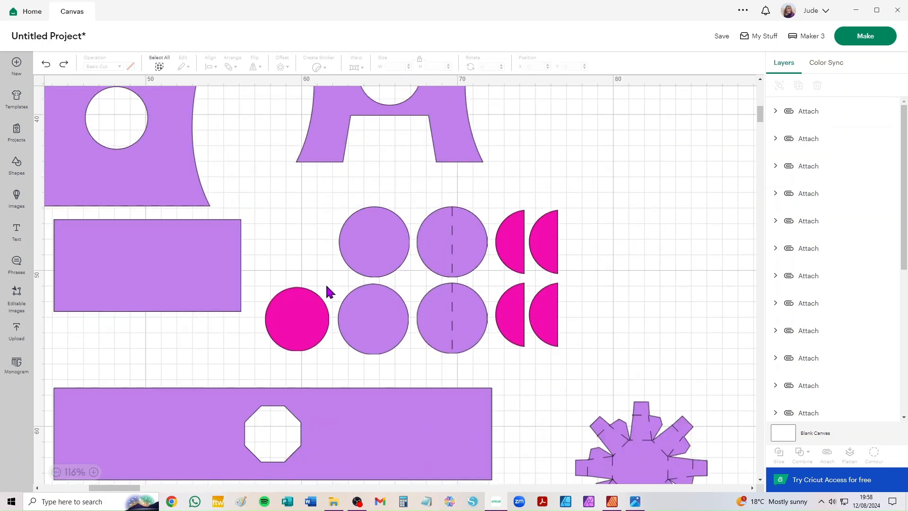
pyautogui.scroll(-3, 326, 283)
pyautogui.scroll(-1, 325, 282)
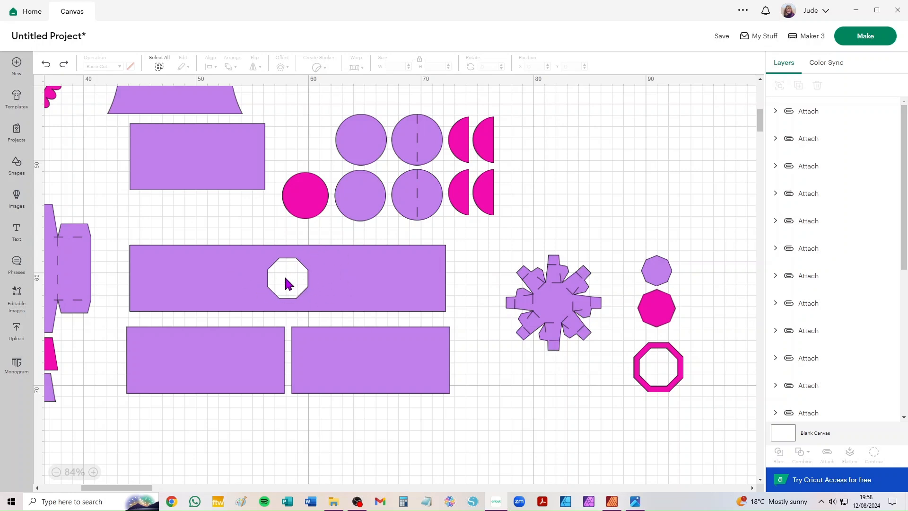
# Step: Nudge the small purple octagon slightly up and left, and look over the whole set of pieces
pyautogui.moveTo(660, 272); pyautogui.dragTo(652, 266)
pyautogui.scroll(-3, 244, 160)
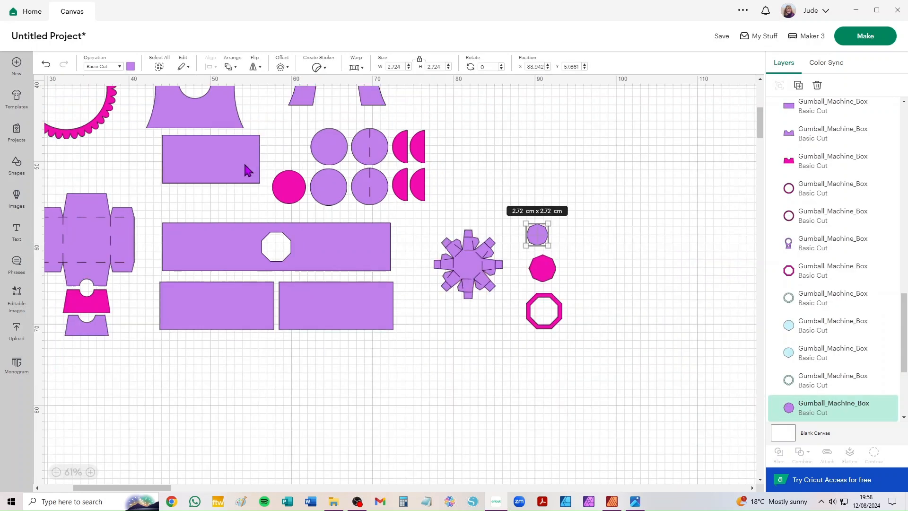
pyautogui.scroll(-3, 245, 165)
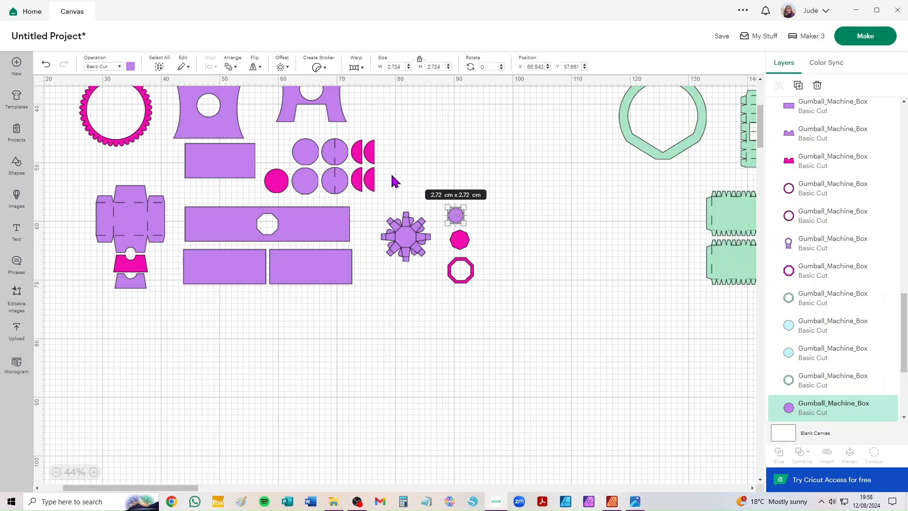
pyautogui.scroll(5, 531, 350)
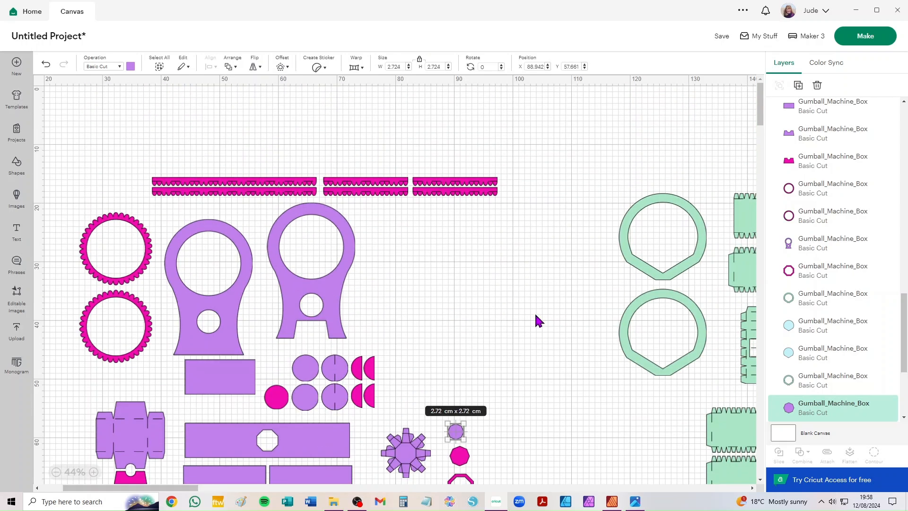
pyautogui.scroll(-2, 531, 310)
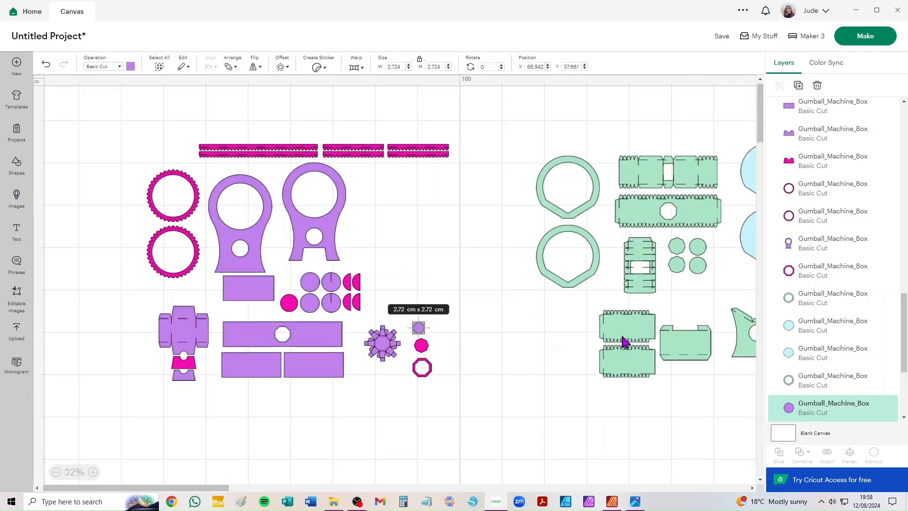